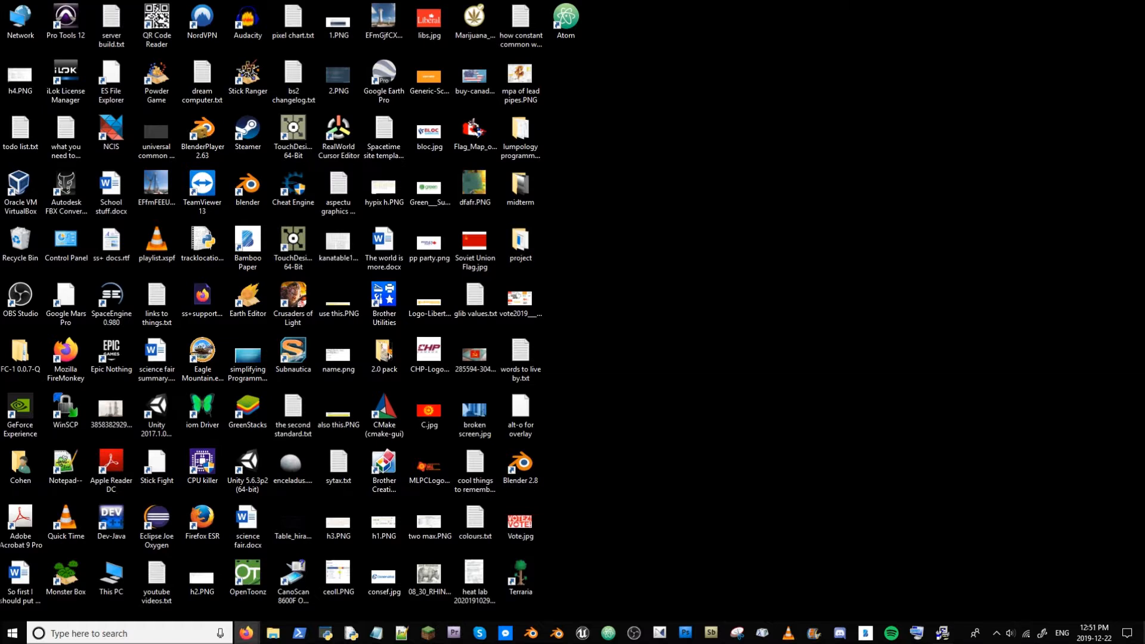
- Open the browser on the MinGW-w64 project and browse its files, into the mingw-w64-release folder and back to mingw-w64
click(247, 633)
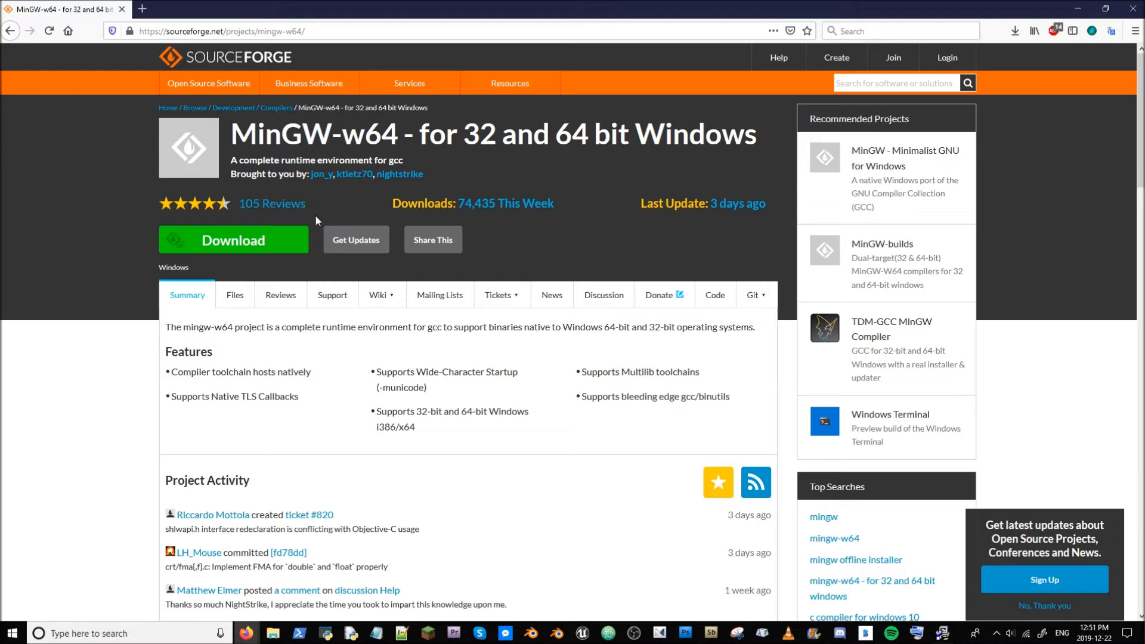
click(236, 296)
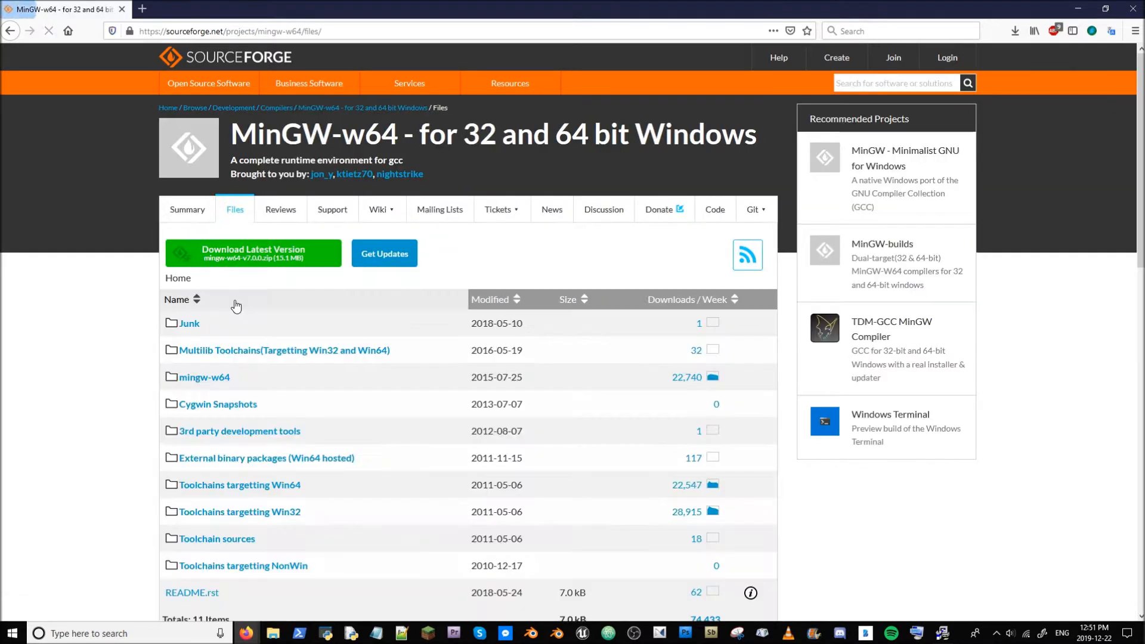
click(227, 379)
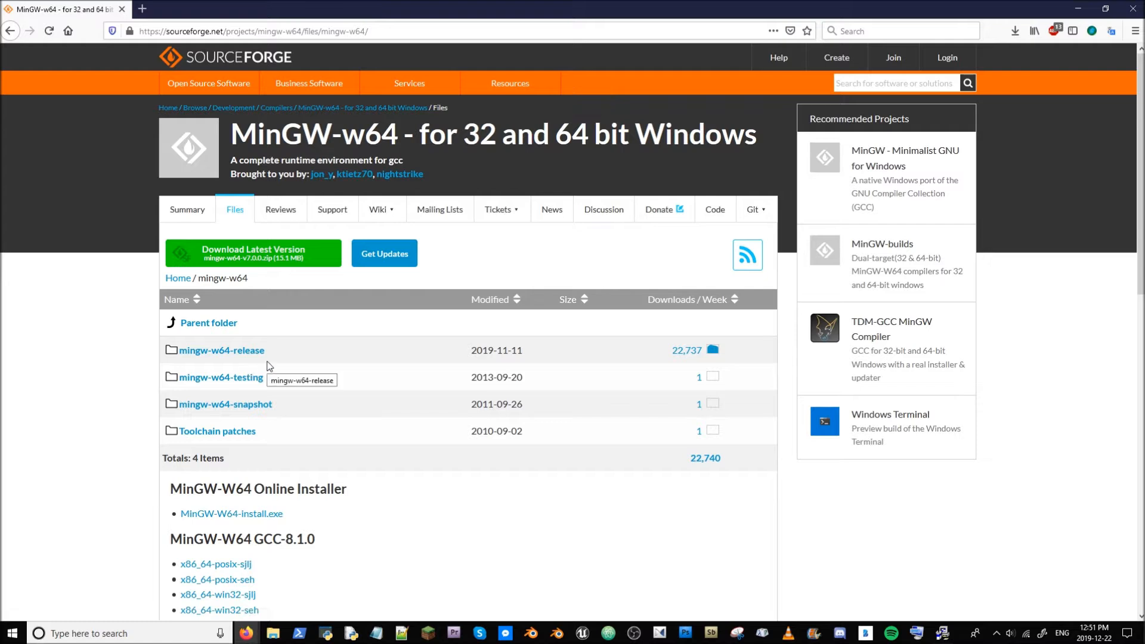
click(253, 352)
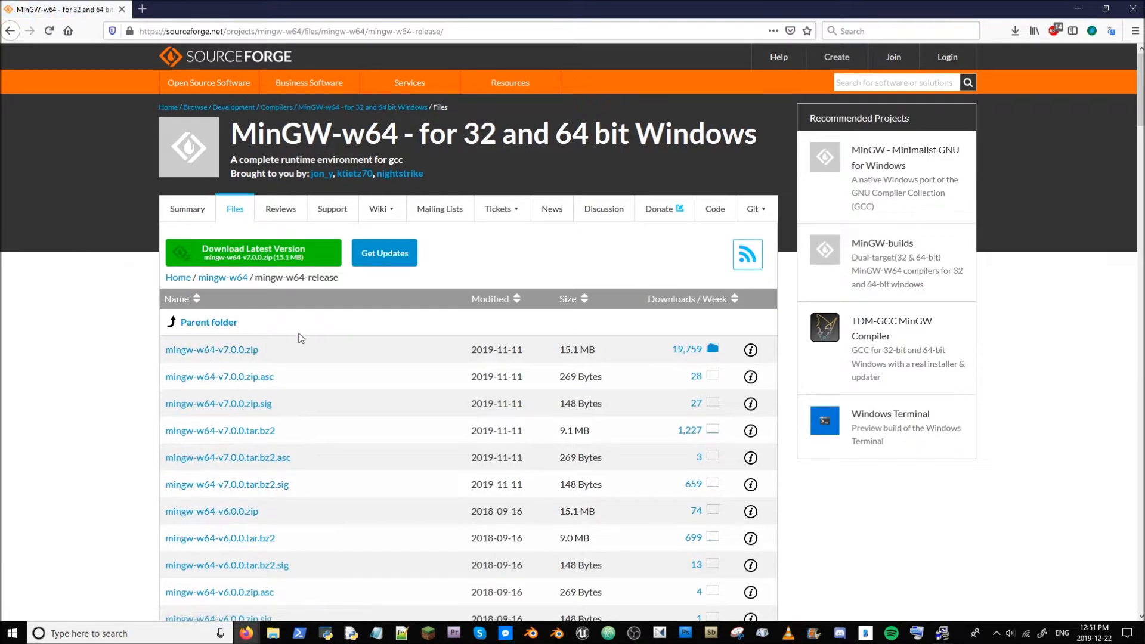
scroll(307, 332, down, 8)
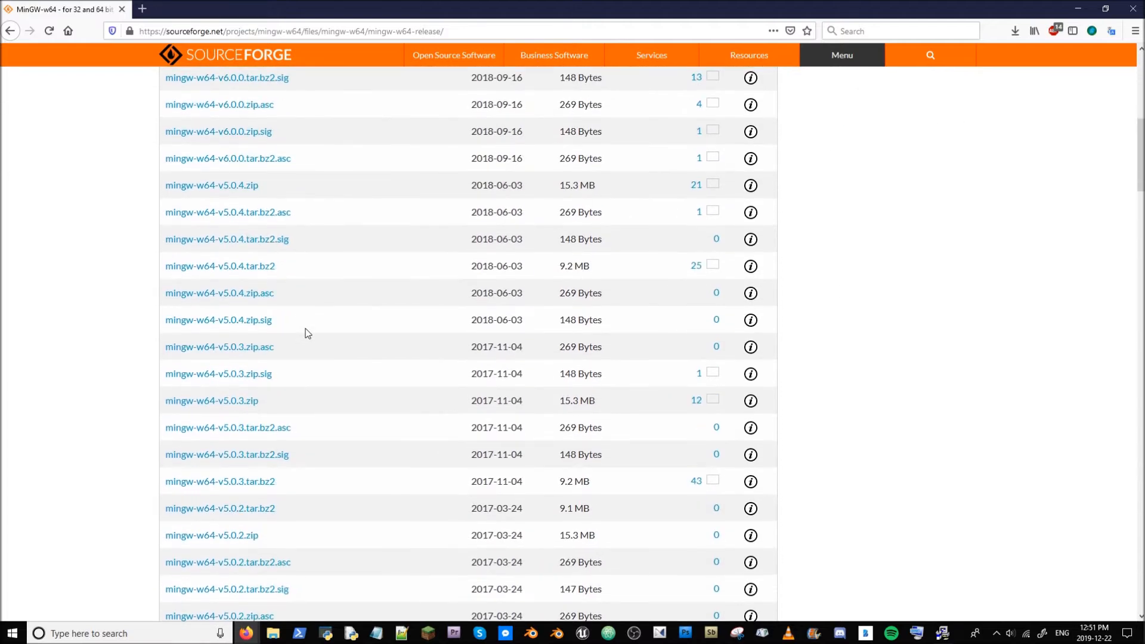
scroll(307, 330, down, 8)
scroll(327, 334, up, 20)
click(217, 323)
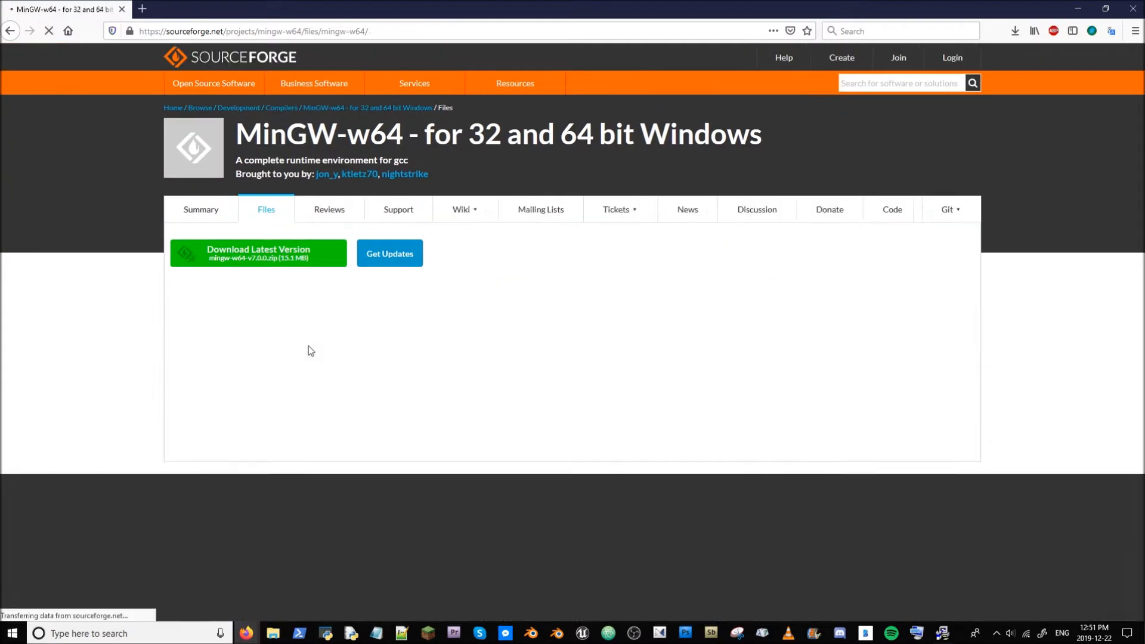
- Download the MinGW-W64 online installer and save mingw-w64-install.exe
scroll(309, 346, down, 4)
click(250, 274)
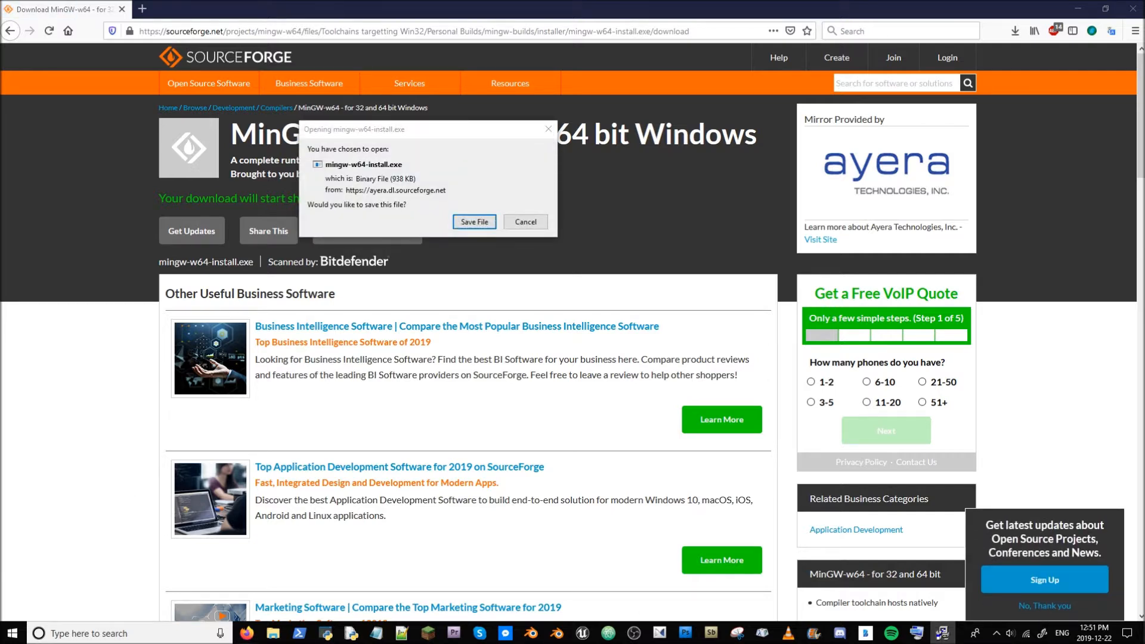
click(474, 221)
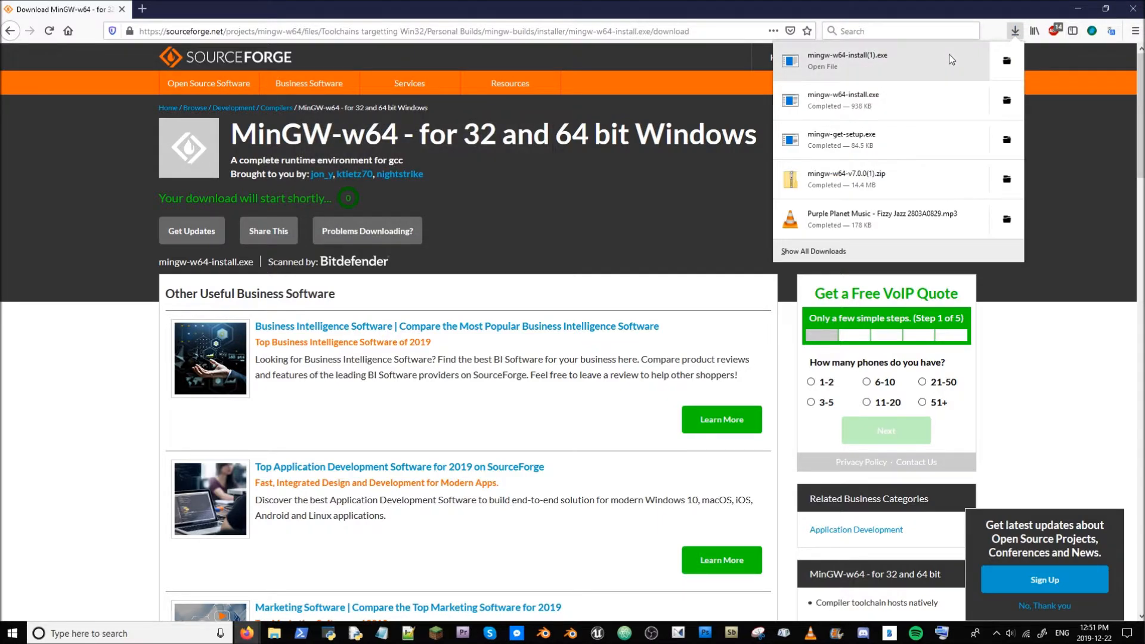
- Launch the downloaded installer and continue past the welcome page
click(951, 59)
click(540, 400)
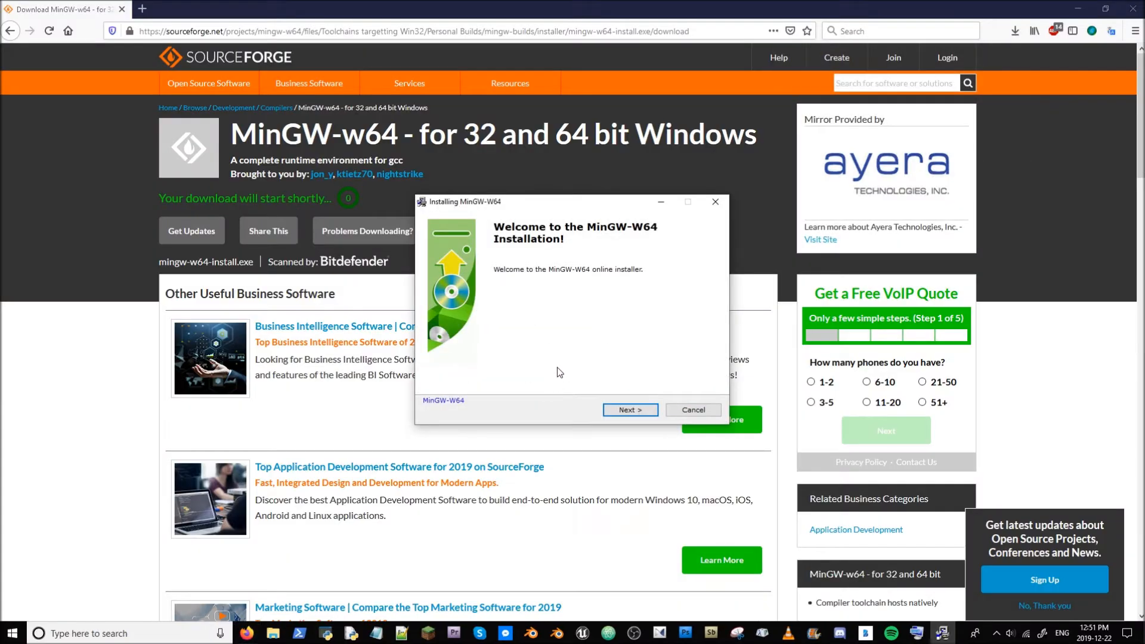
click(618, 408)
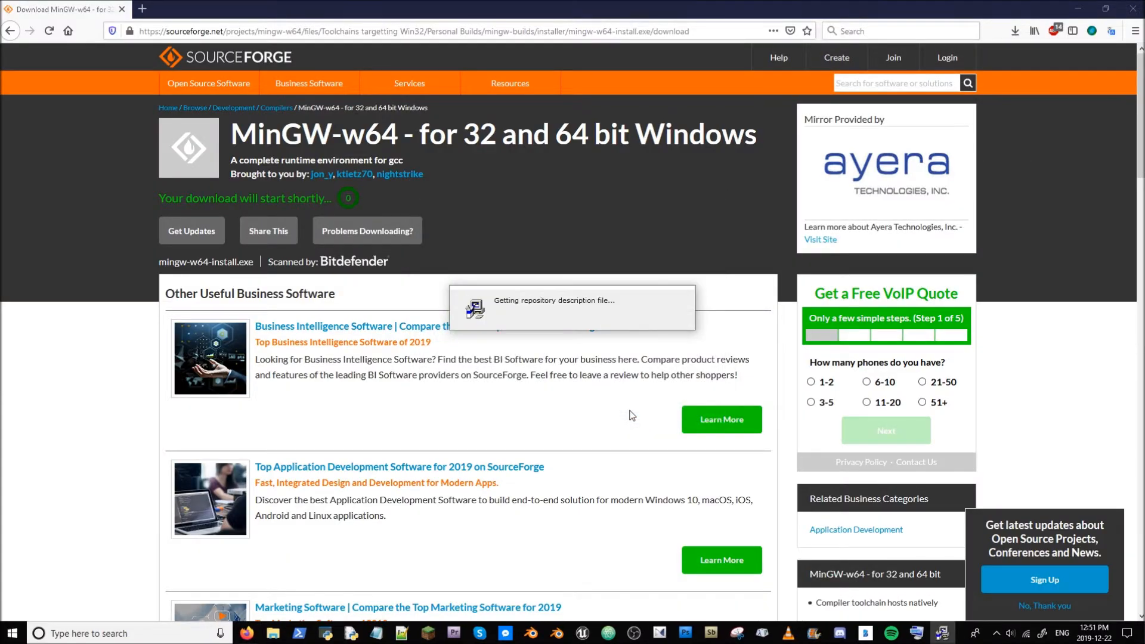
- Set the installer to version 8.1.0, architecture x86_64, threads posix, exception seh, and continue
click(560, 257)
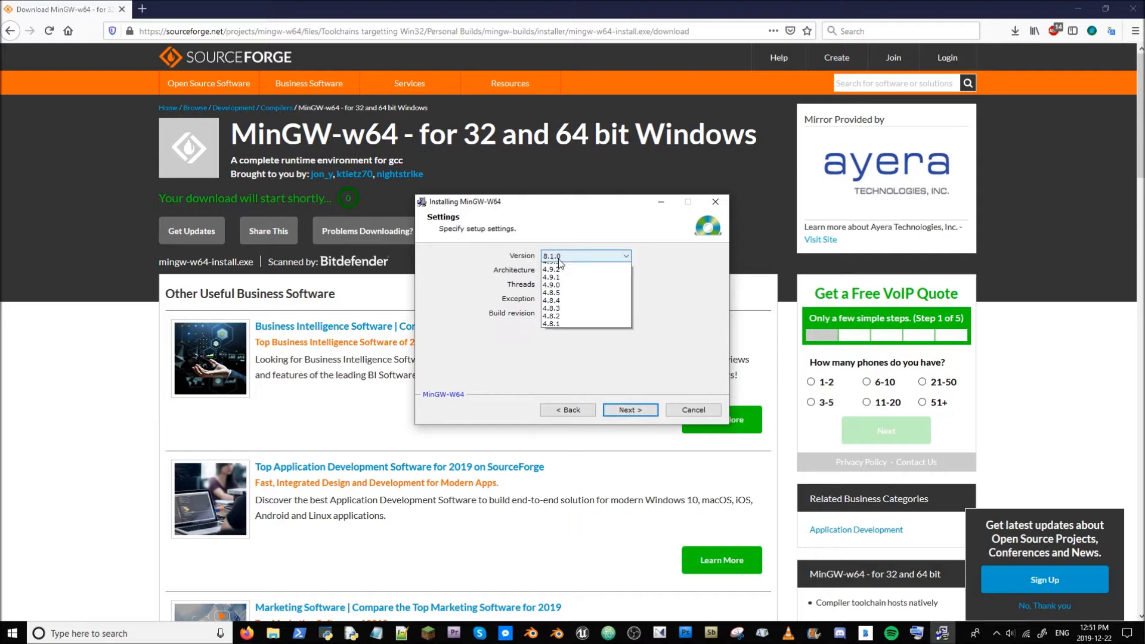
click(559, 268)
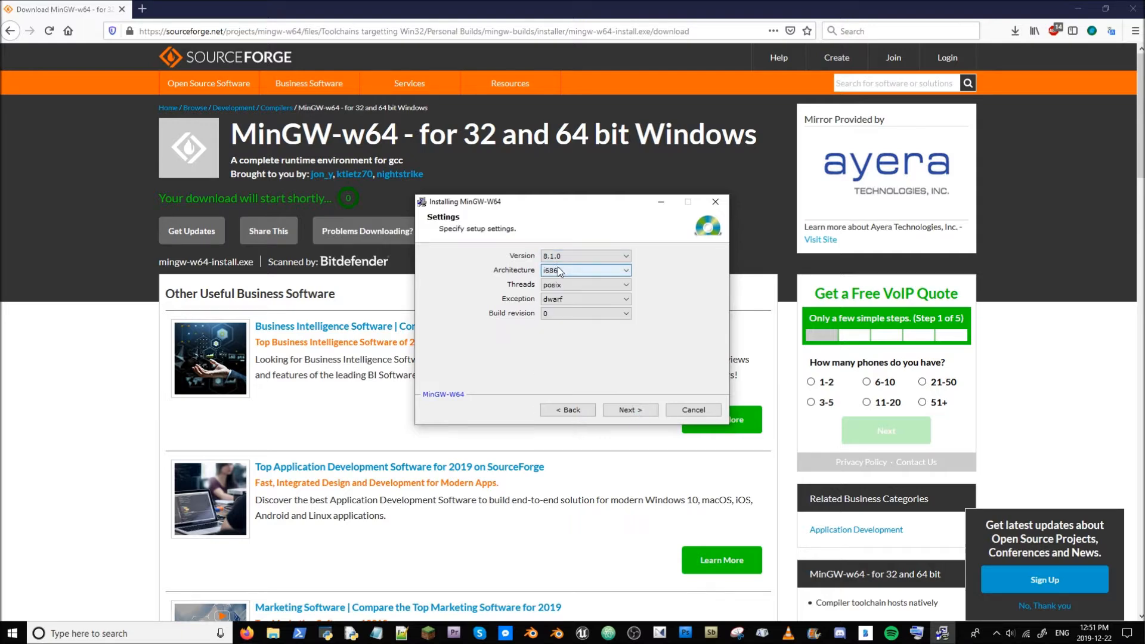
click(585, 268)
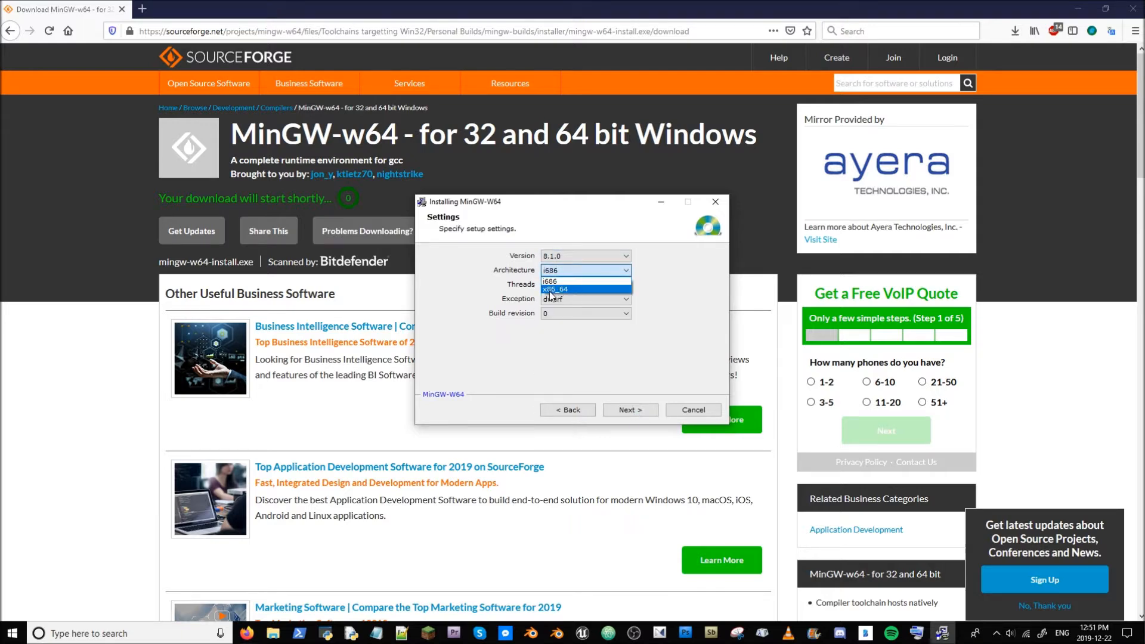
click(558, 290)
click(570, 288)
click(682, 277)
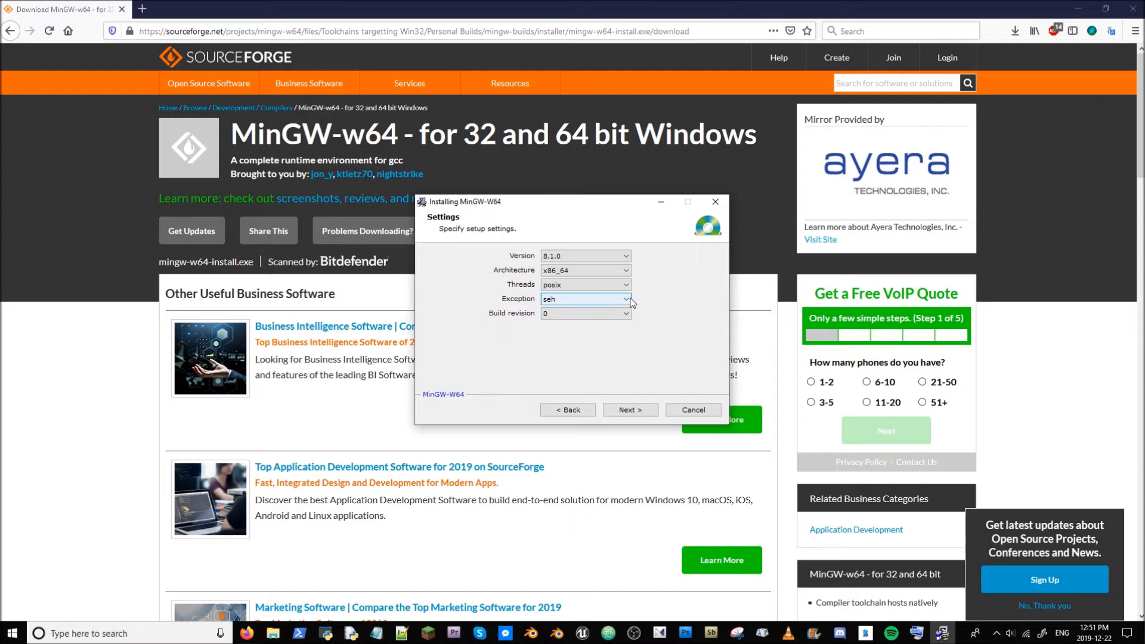
click(633, 302)
click(672, 291)
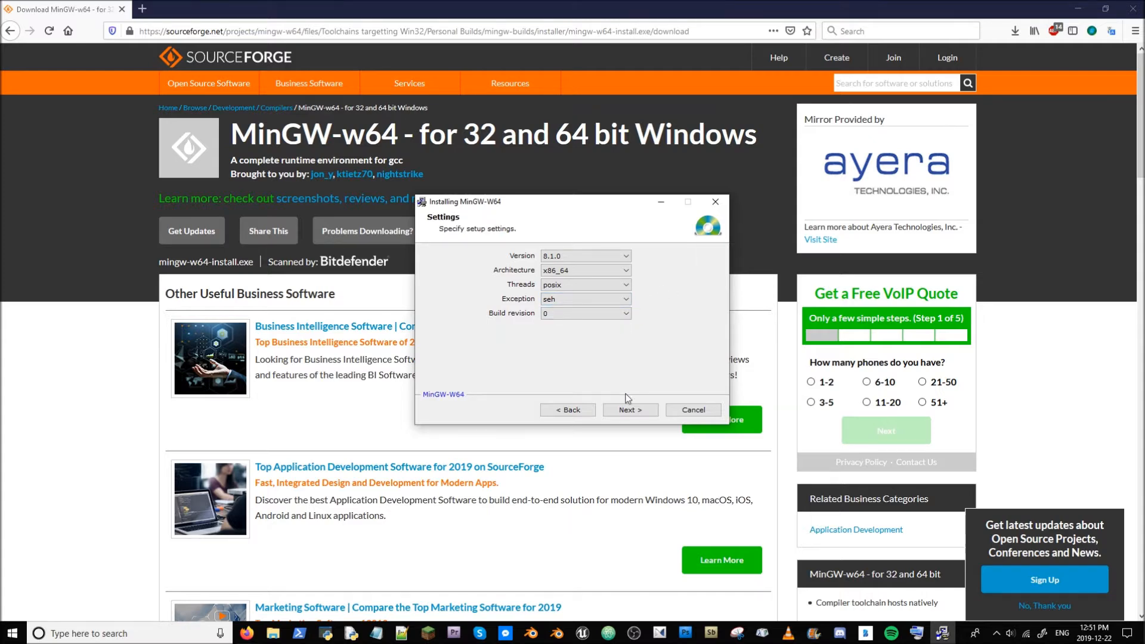
click(626, 411)
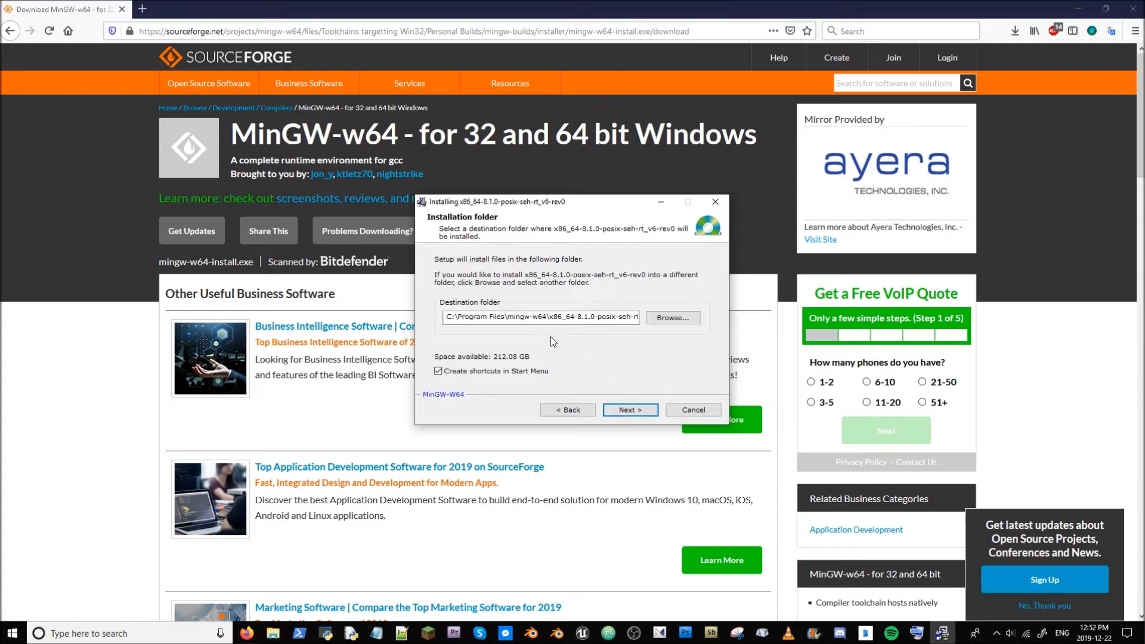
drag(527, 318, 747, 325)
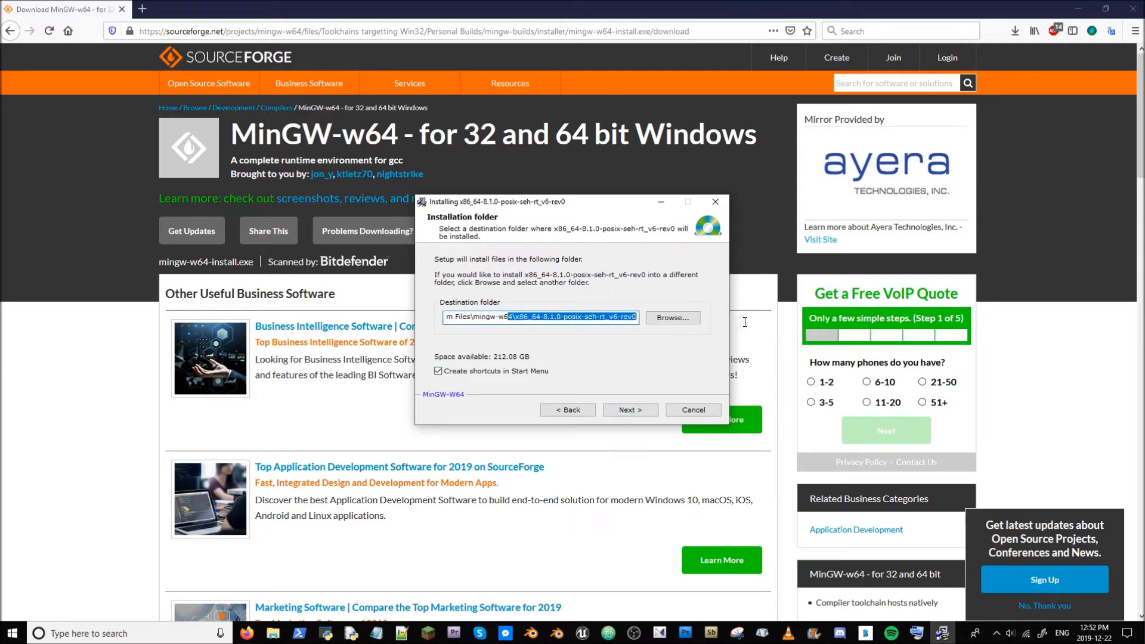
click(618, 317)
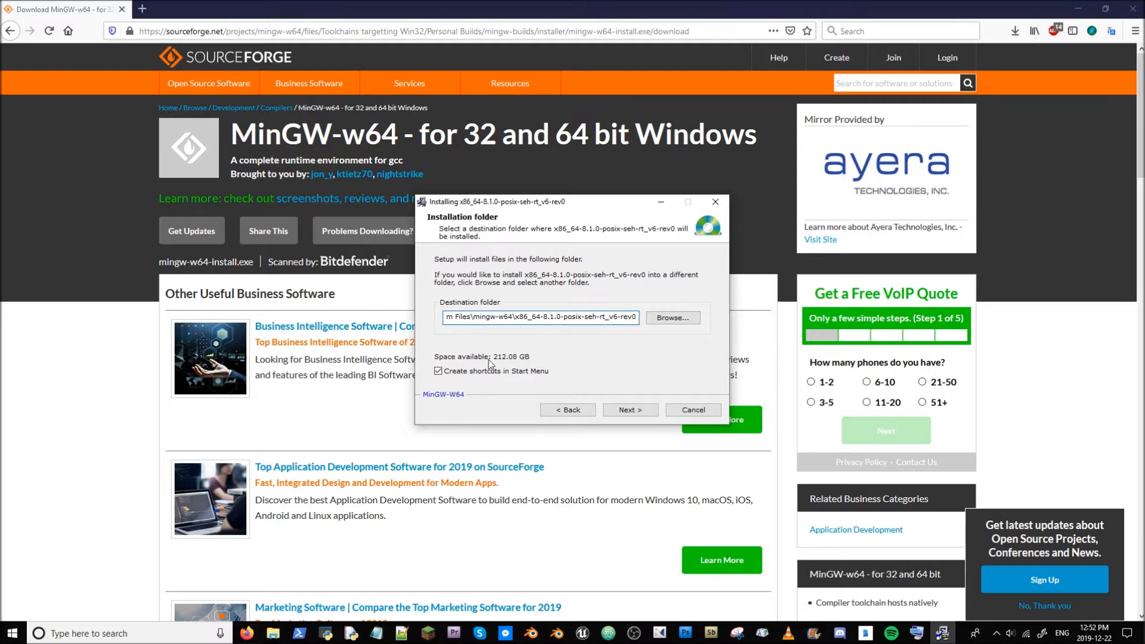
drag(479, 317, 433, 325)
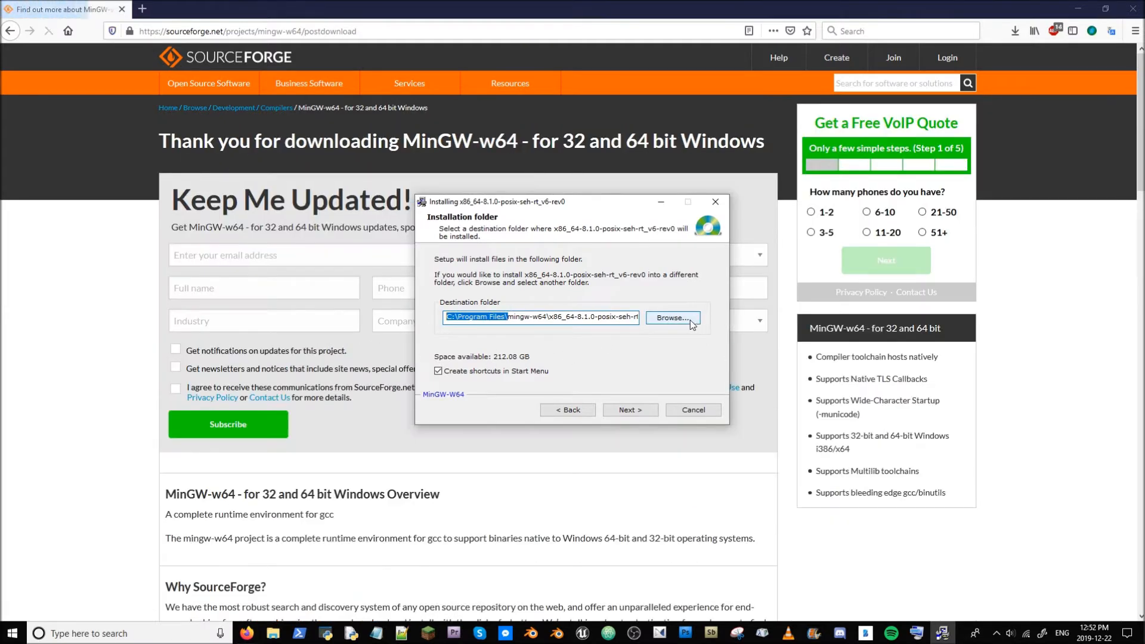
click(691, 323)
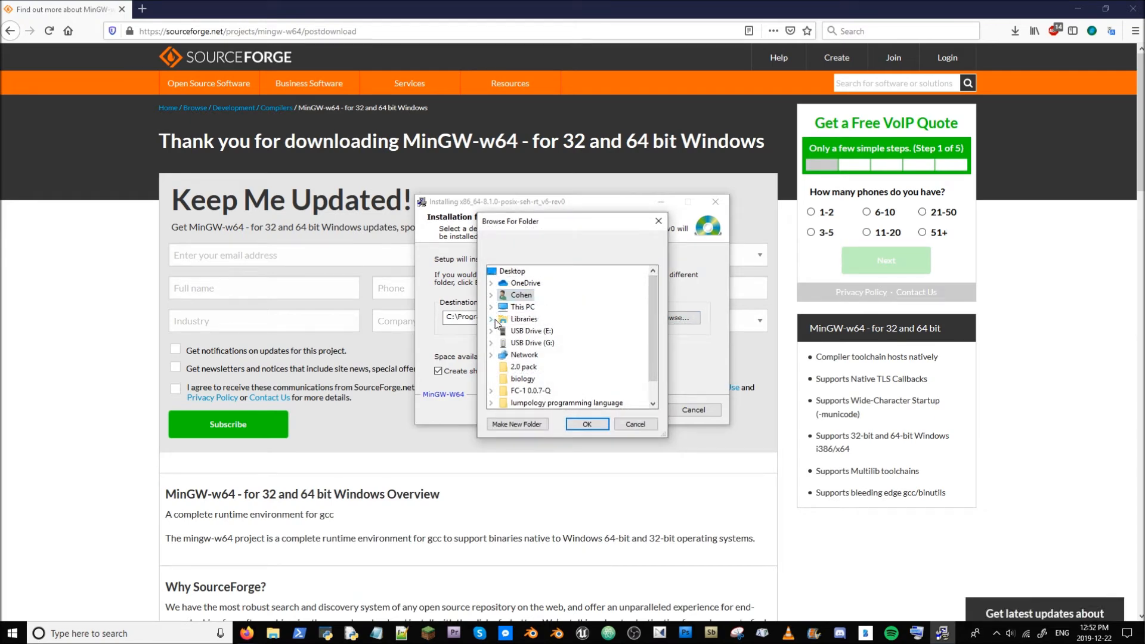
click(658, 221)
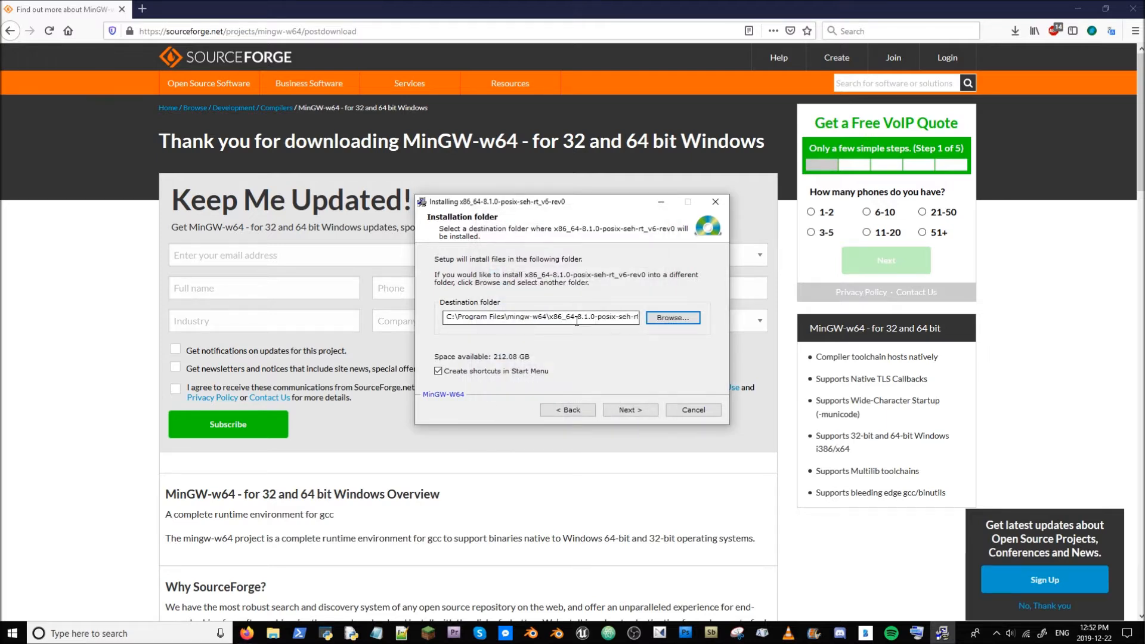
- Change the destination folder to C:\mingw-w64\x86_64-8.1.0-posix-seh-rt_v6-rev0 and start the installation
click(620, 318)
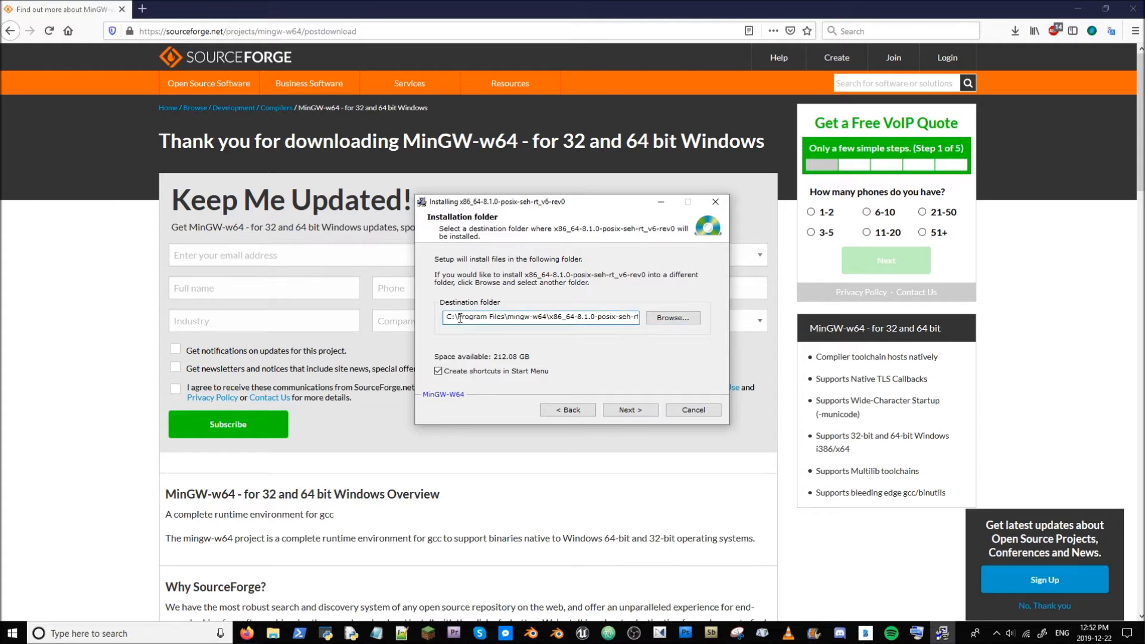
drag(459, 317, 502, 320)
key(Delete)
key(Delete)
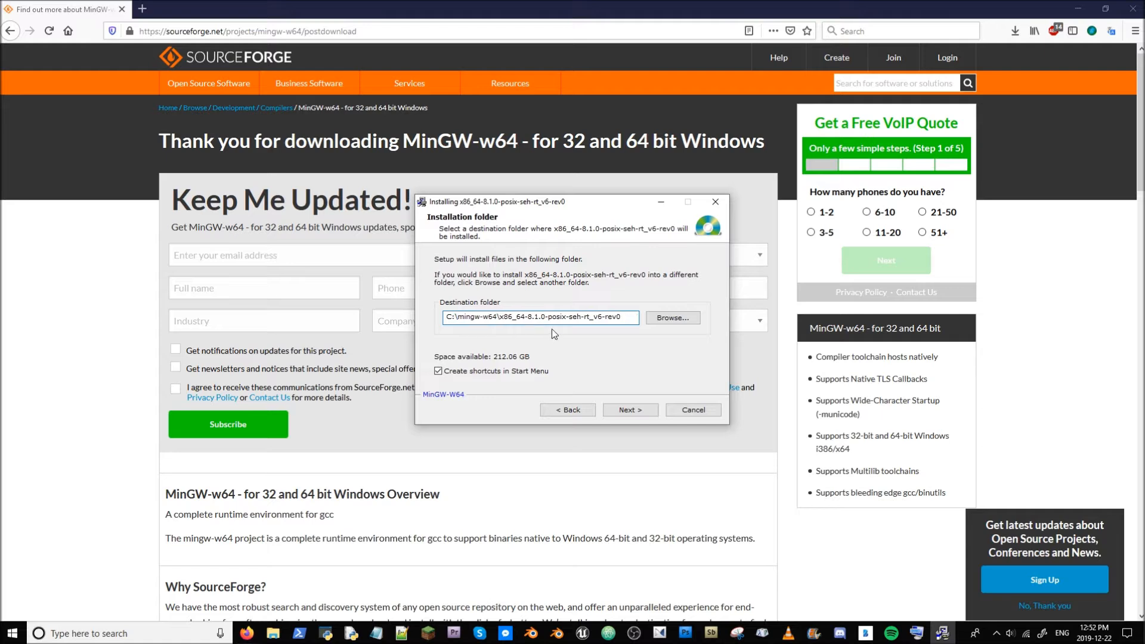
click(637, 410)
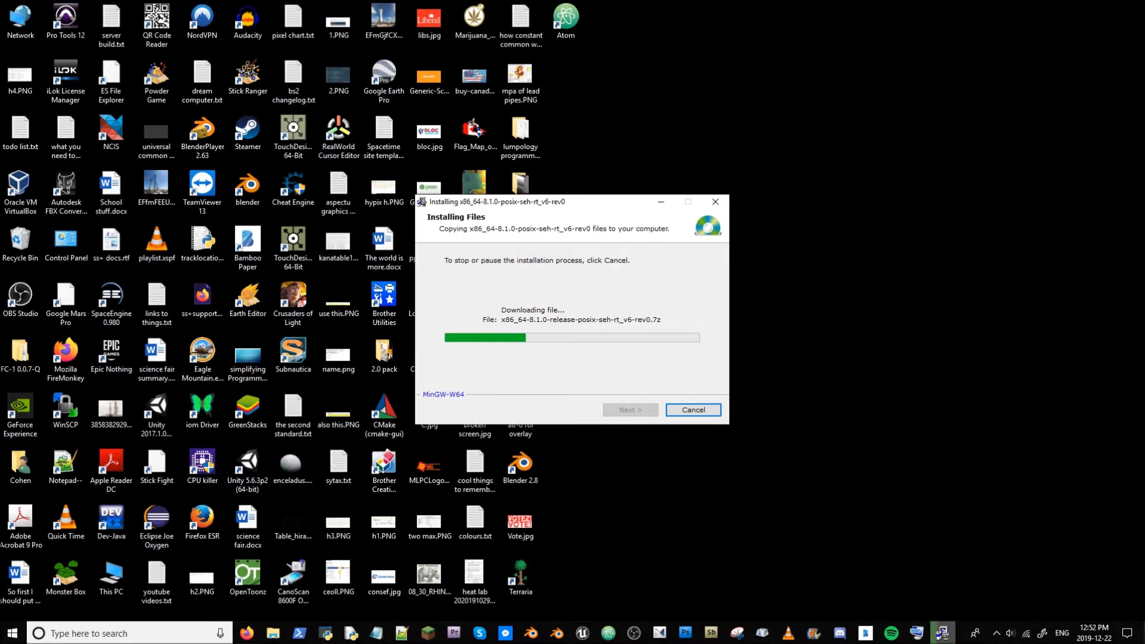
- Search Windows for "enviro" to open the system environment settings
drag(594, 202, 810, 80)
click(116, 626)
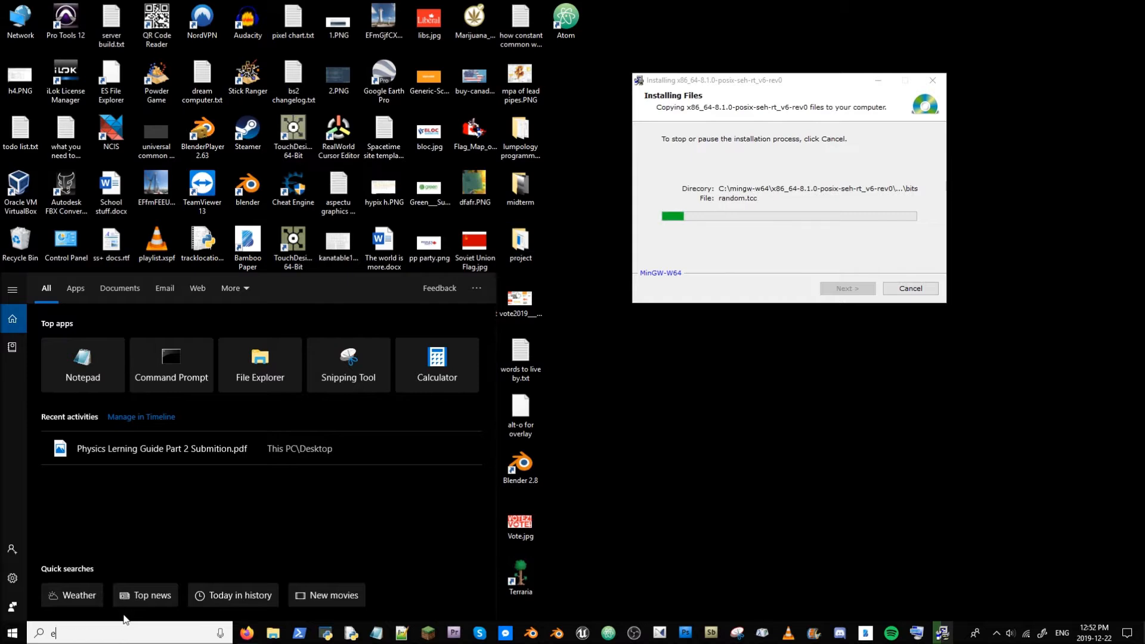
text(enviro)
key(Return)
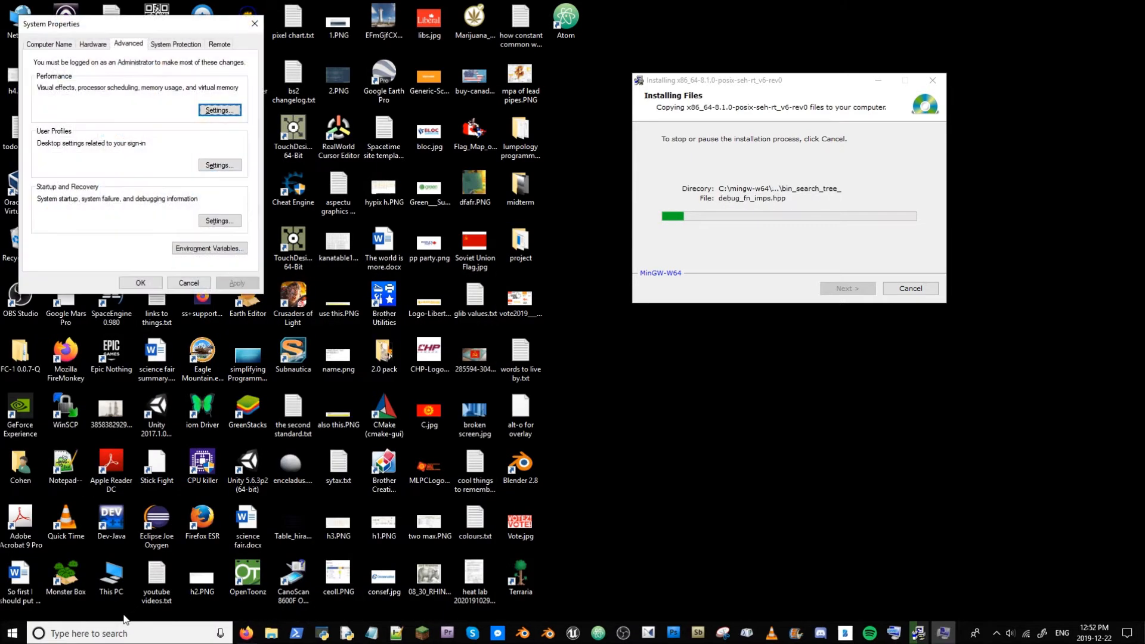
drag(182, 22, 381, 84)
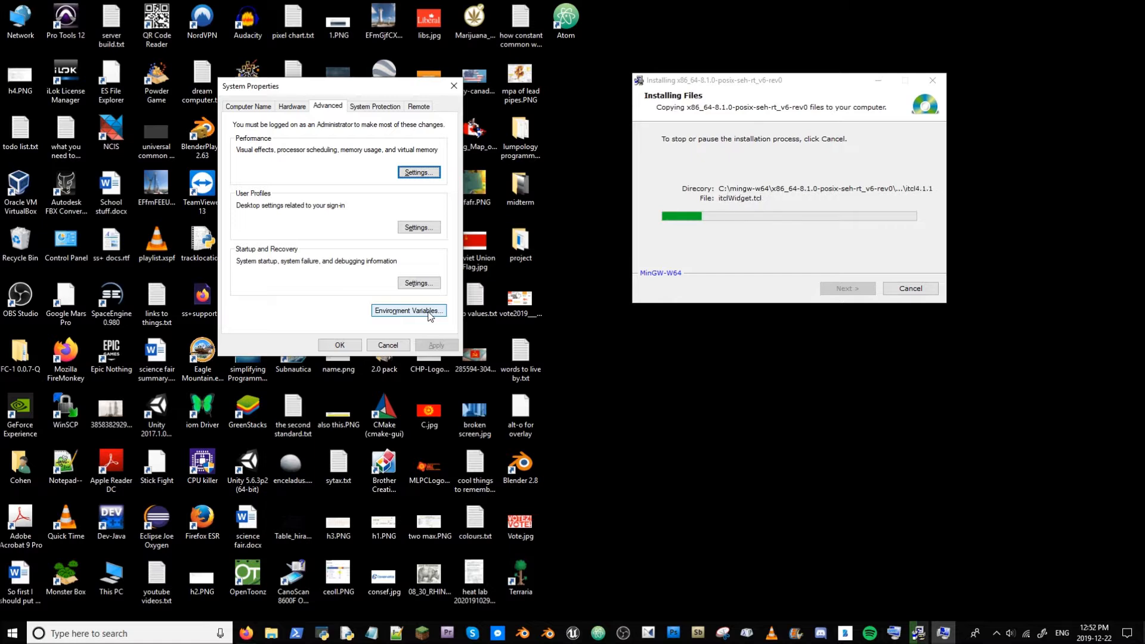
drag(327, 87, 321, 87)
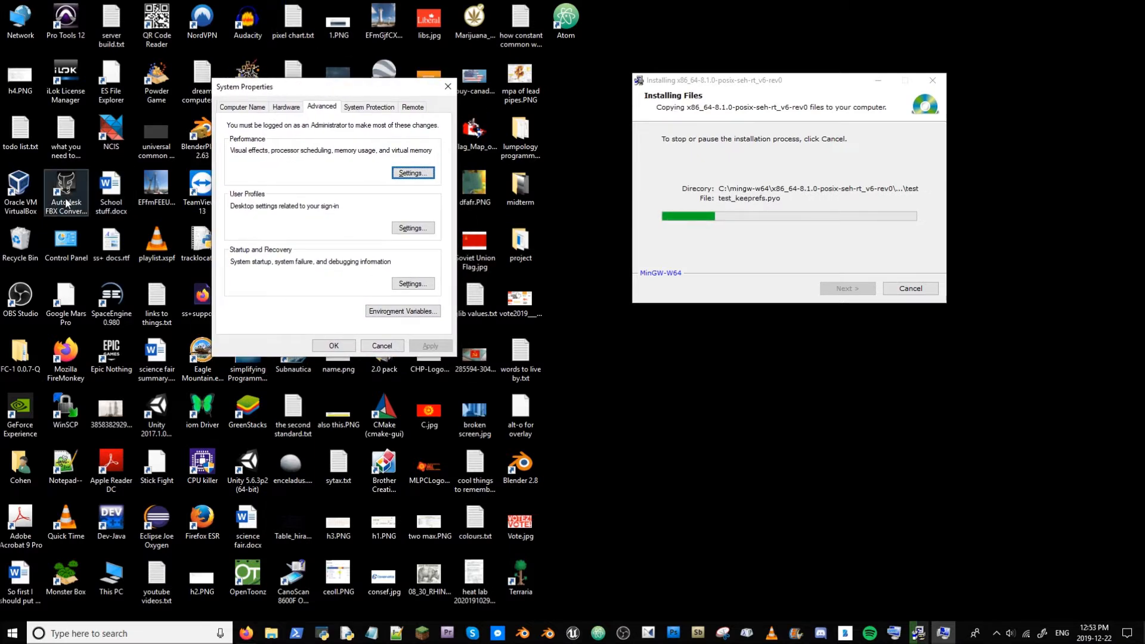
drag(269, 643, 543, 5)
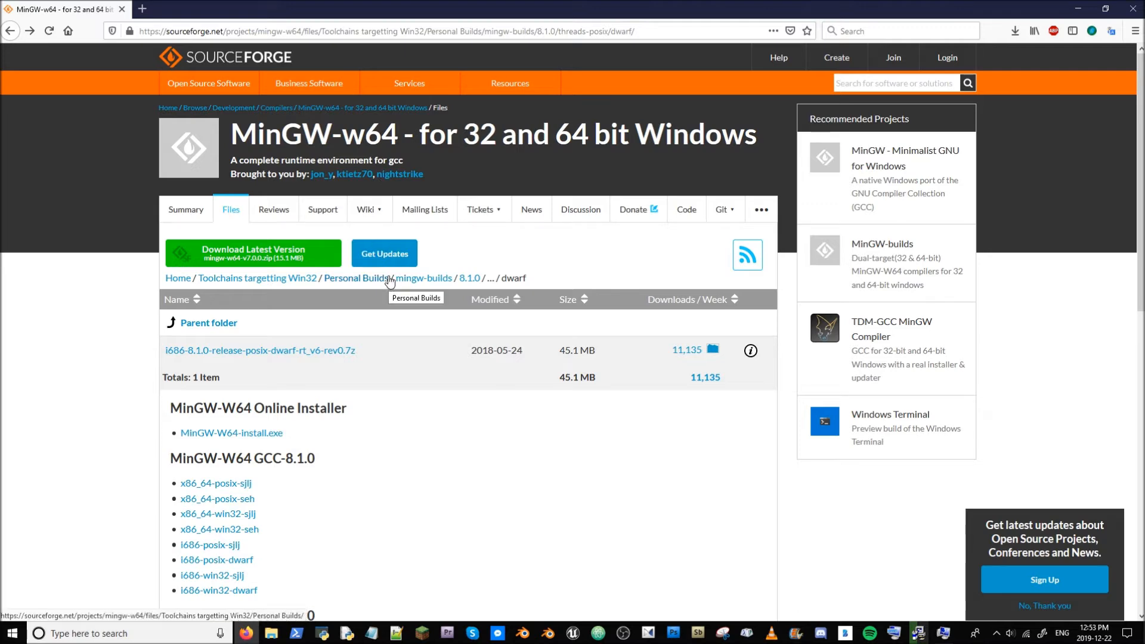
drag(589, 6, 834, 6)
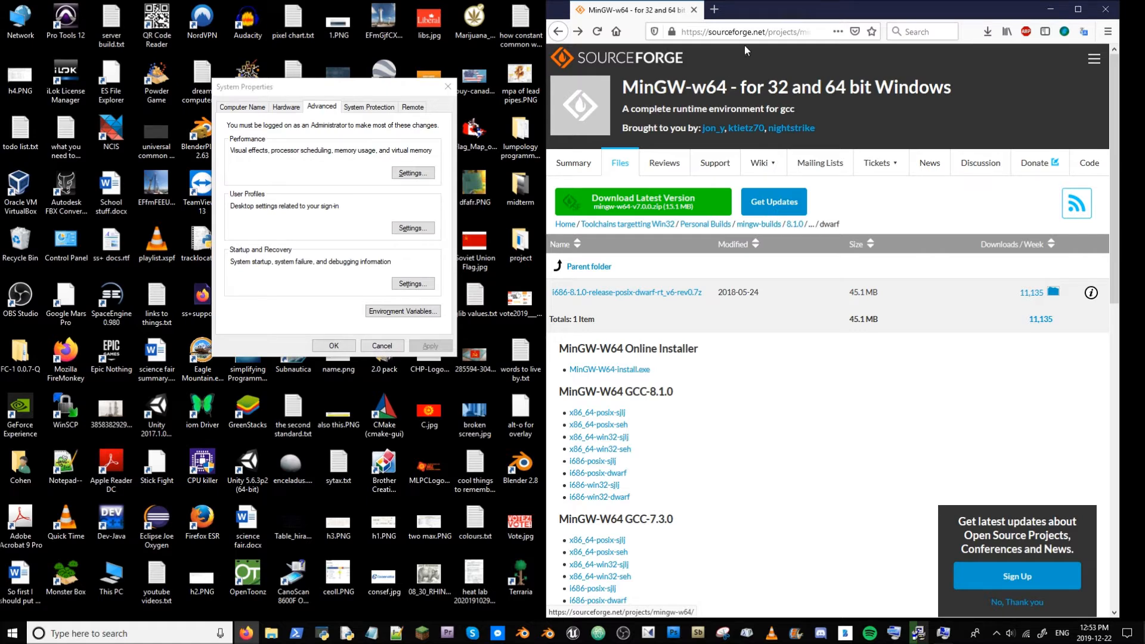
drag(793, 12, 629, 276)
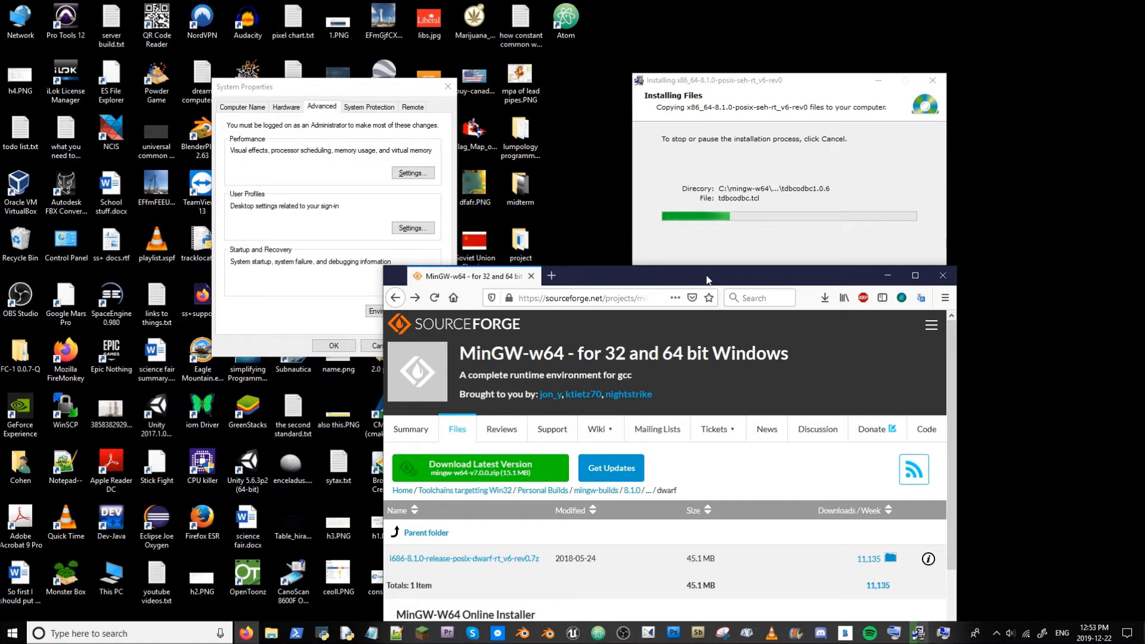
drag(708, 280, 823, 13)
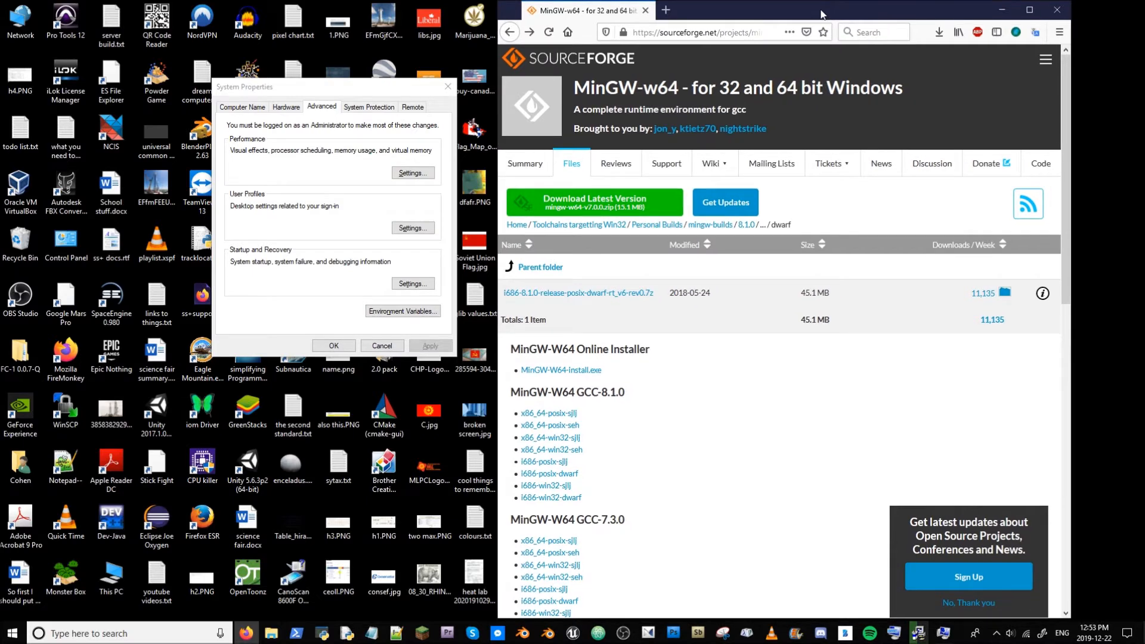
drag(838, 20, 508, 0)
- Go to the Atom website atom.io from the browser's address bar
click(439, 29)
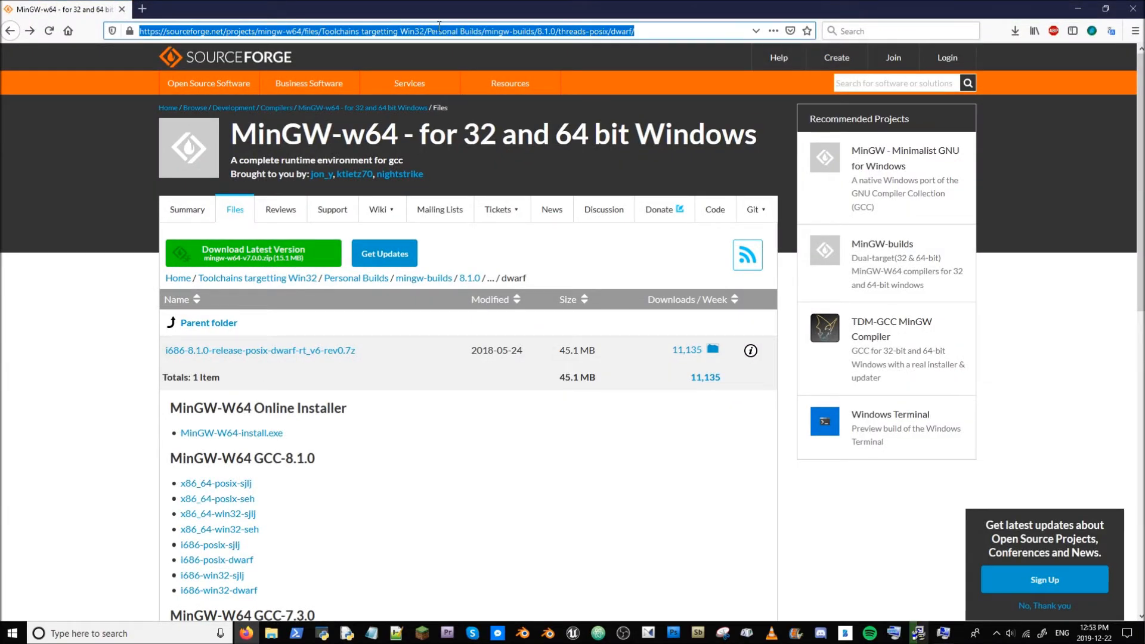
text(atom)
key(BackSpace)
key(Down)
key(Down)
key(Down)
key(Down)
key(Down)
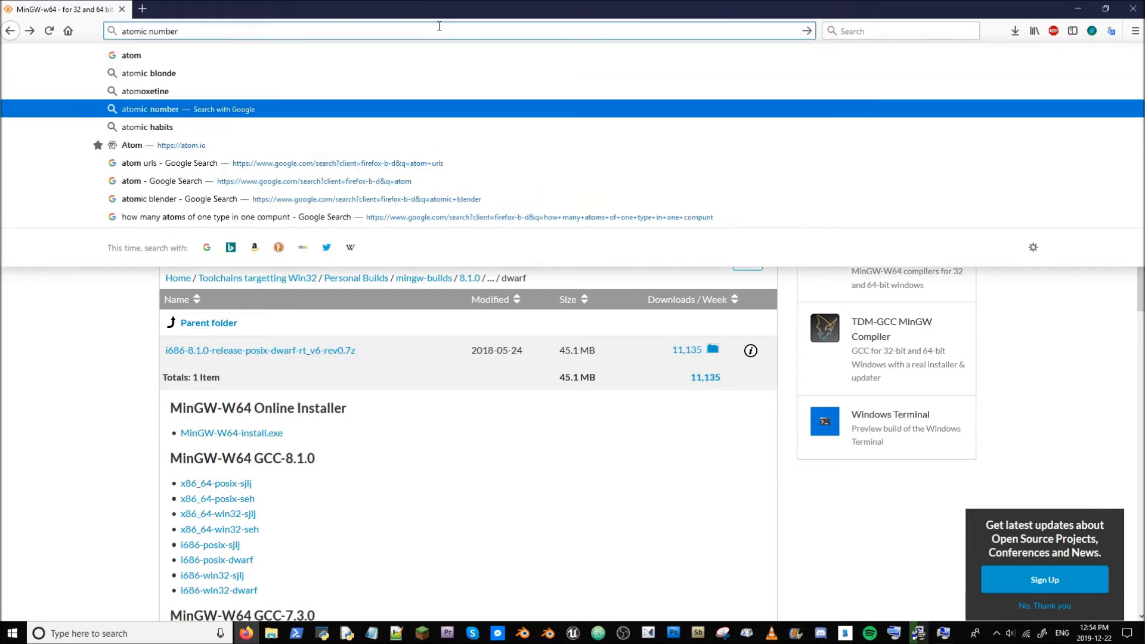
key(Return)
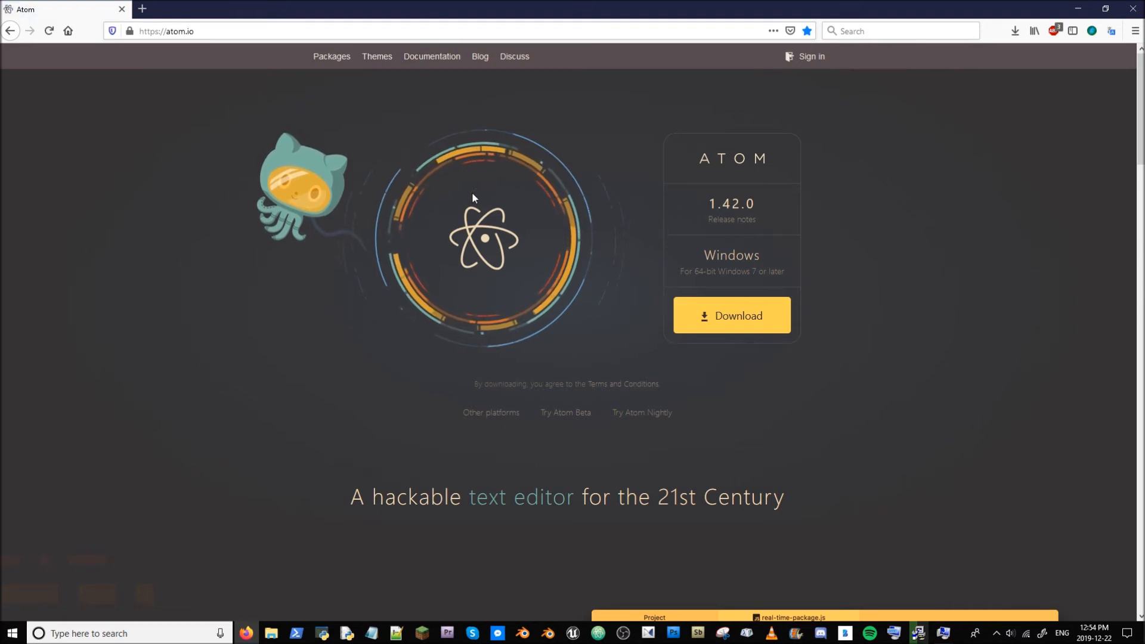
scroll(516, 272, down, 5)
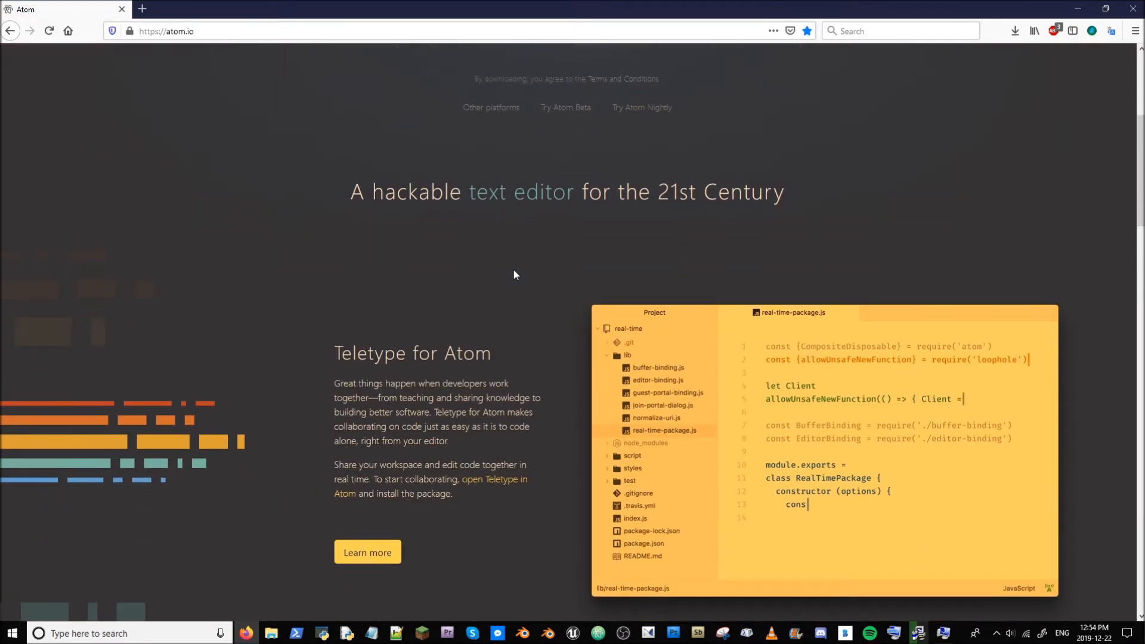
- Download the Windows Atom installer AtomSetup-x64.exe and save the file
scroll(549, 312, up, 5)
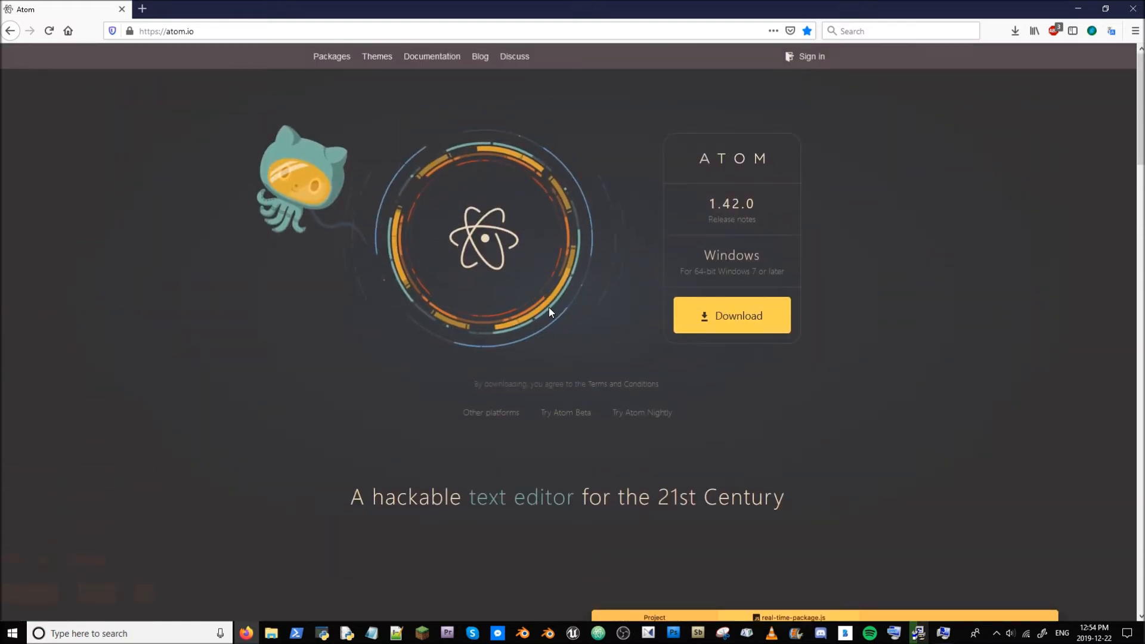
click(732, 331)
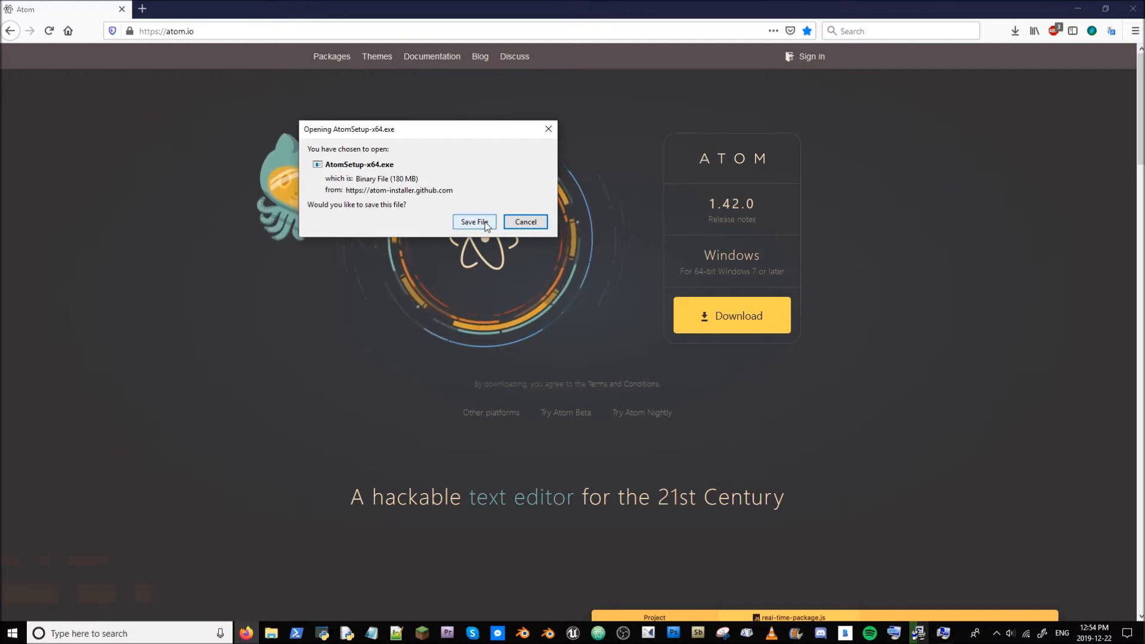
click(518, 222)
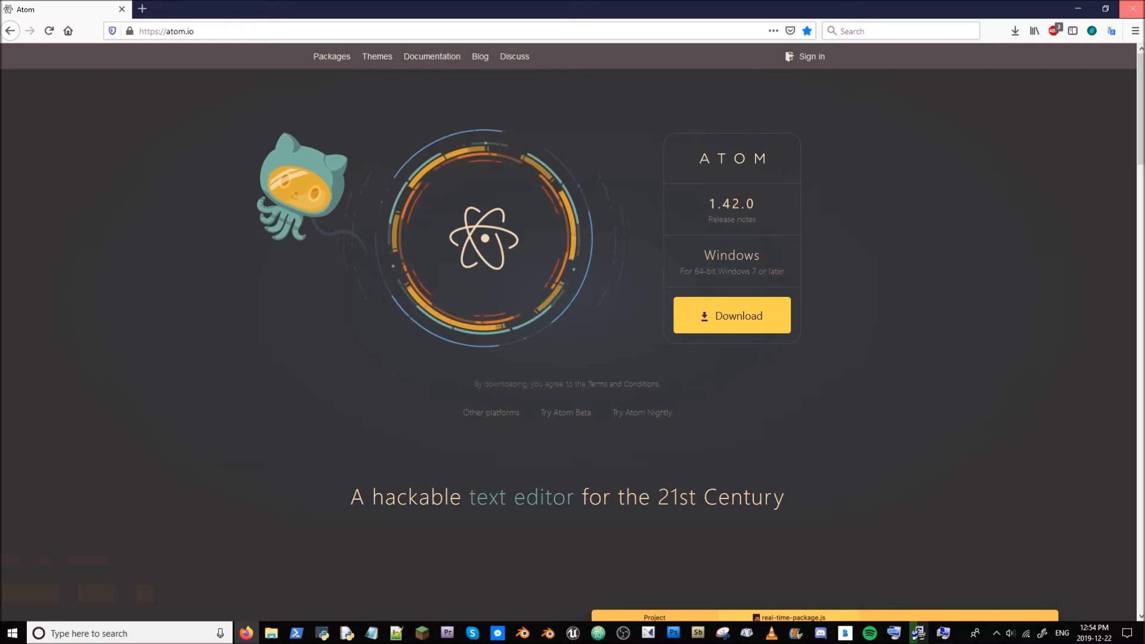
- Close the browser and, in Atom, decline registering it as the default atom:// URI handler permanently
click(1133, 8)
click(578, 24)
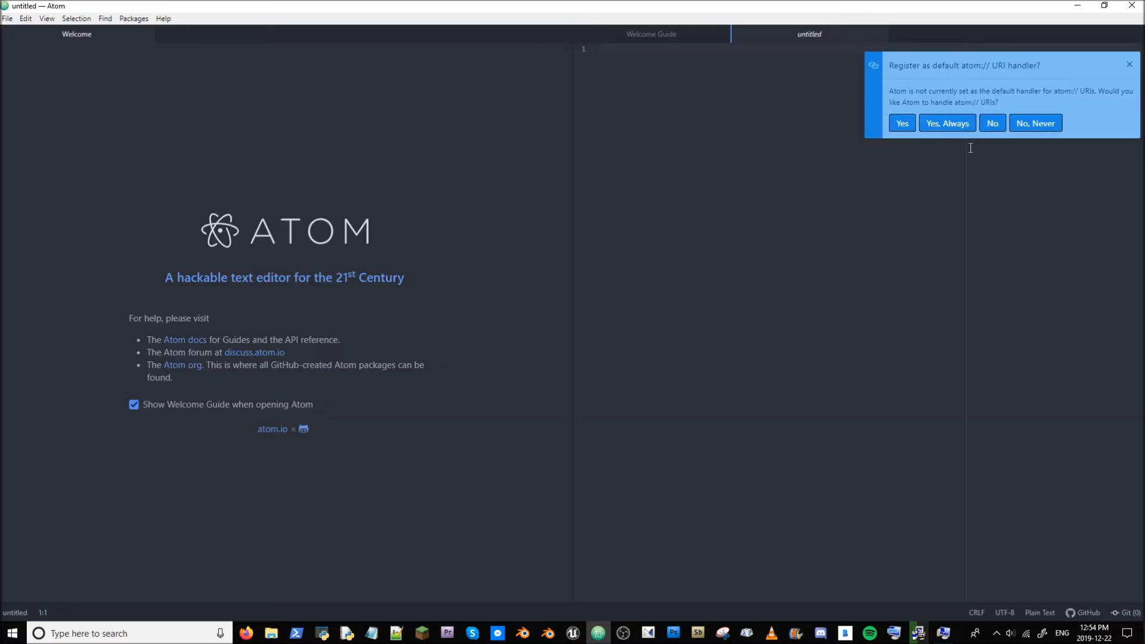
click(1035, 122)
- Move the Atom window aside and finish the MinGW-w64 installer
drag(808, 8, 610, 336)
click(838, 225)
click(848, 288)
click(911, 288)
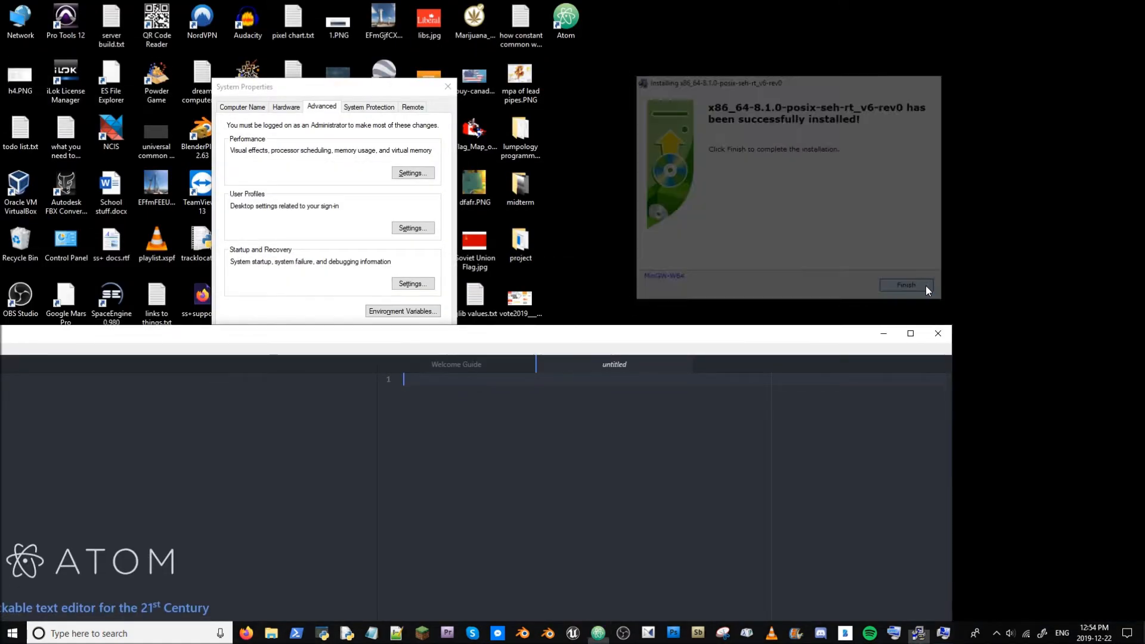
- Open Environment Variables from System Properties and start editing the system Path variable
drag(350, 83, 855, 33)
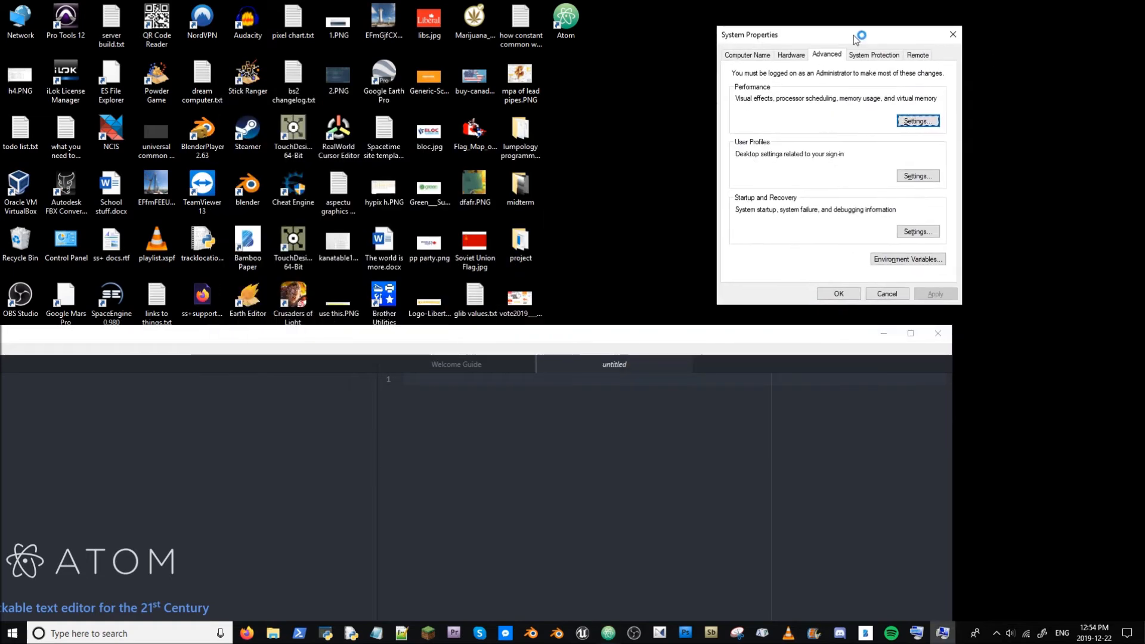
click(923, 262)
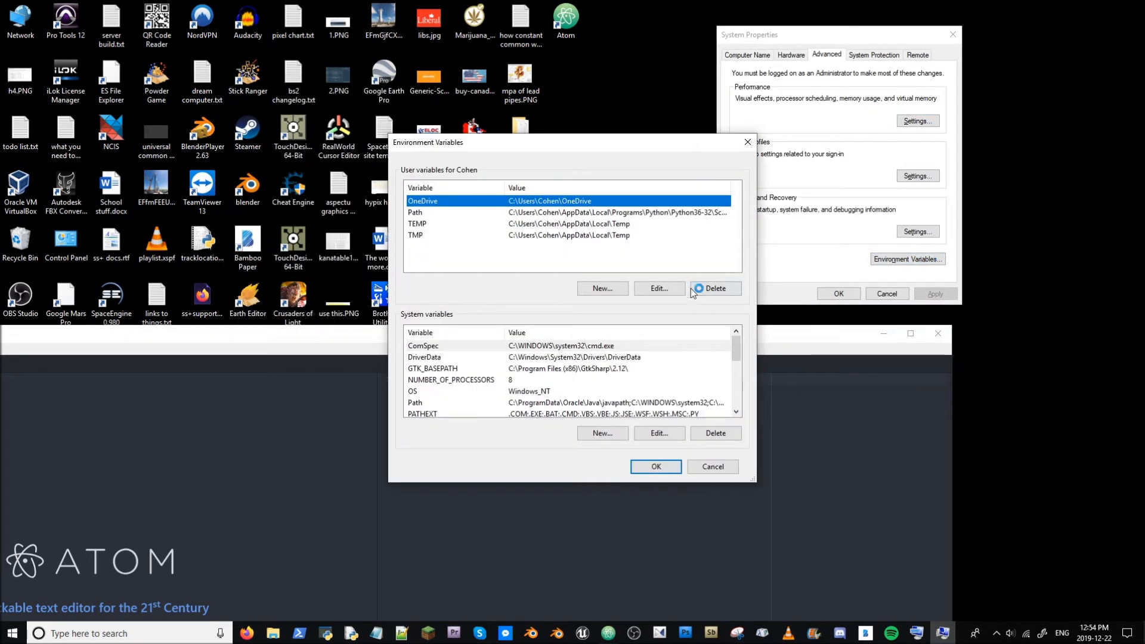
scroll(638, 357, down, 3)
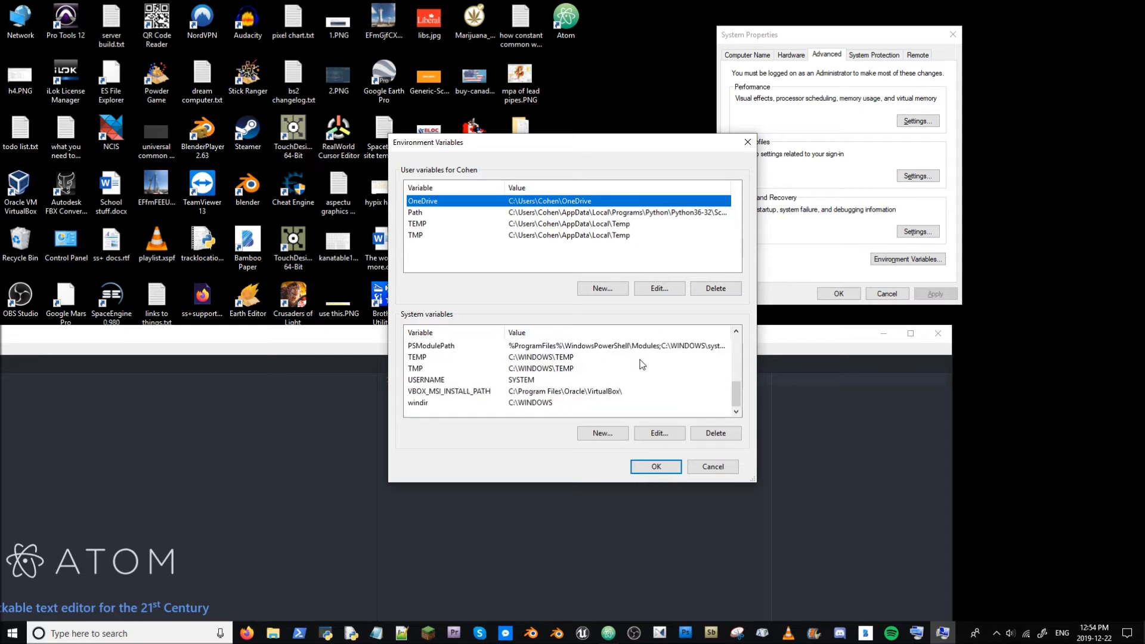
scroll(643, 375, up, 2)
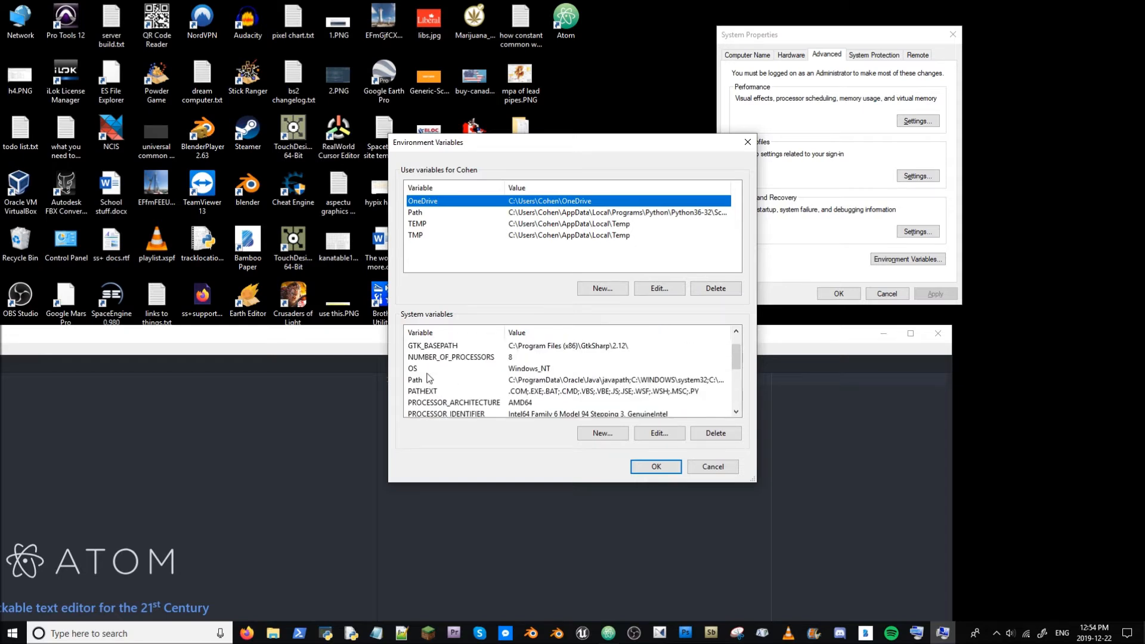
click(421, 380)
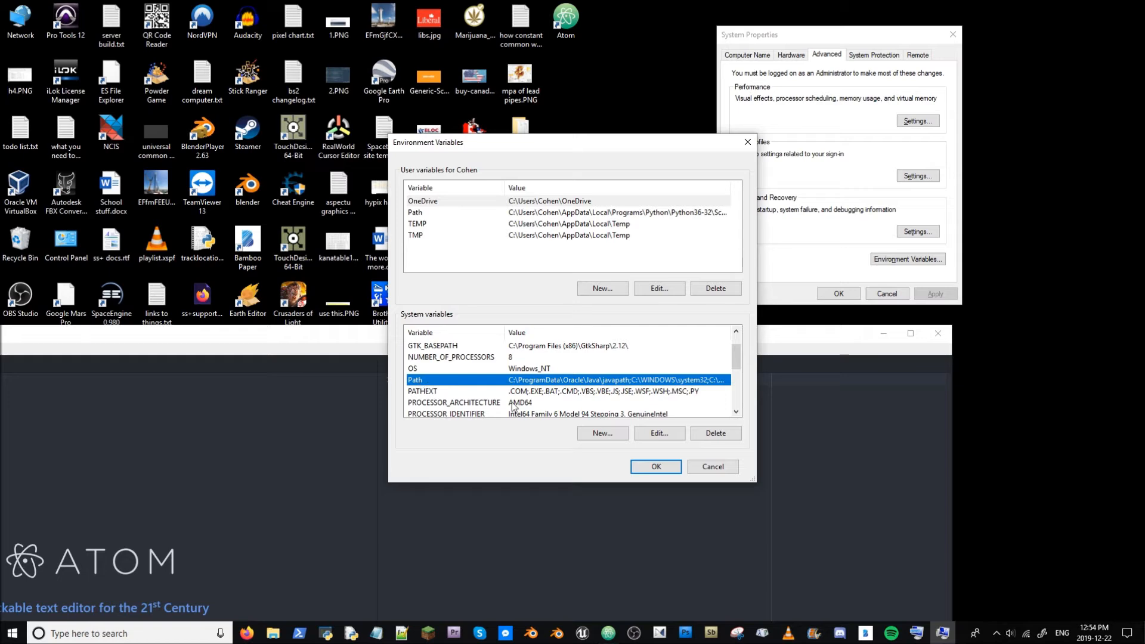
click(656, 434)
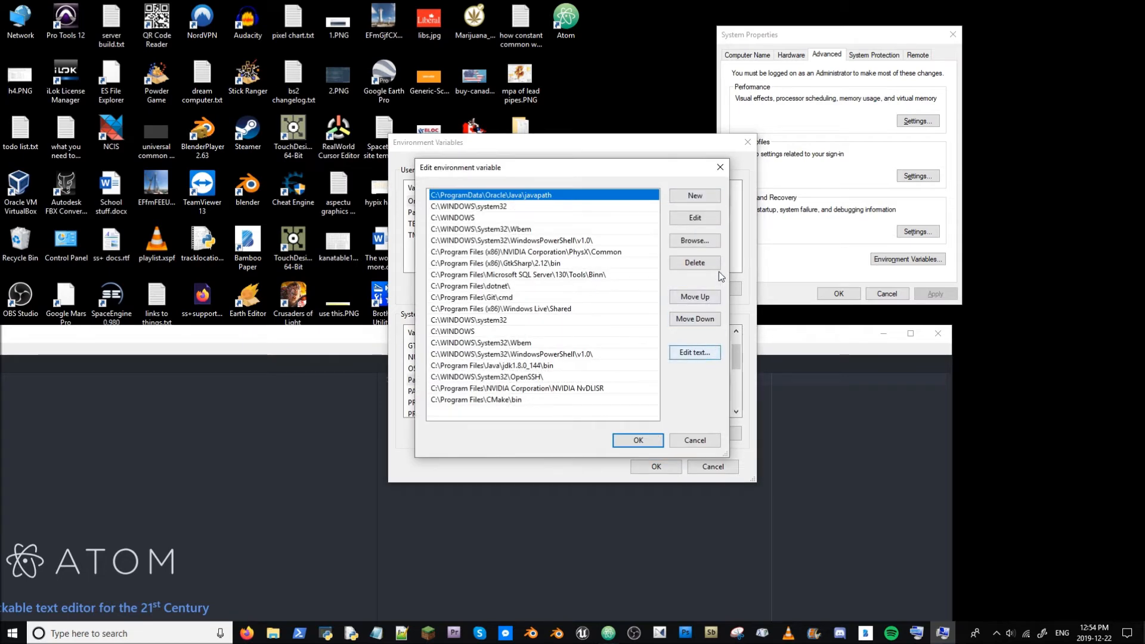
- Add a new Path entry and browse to the mingw64 folder inside the C:\mingw-w64 installation
click(703, 197)
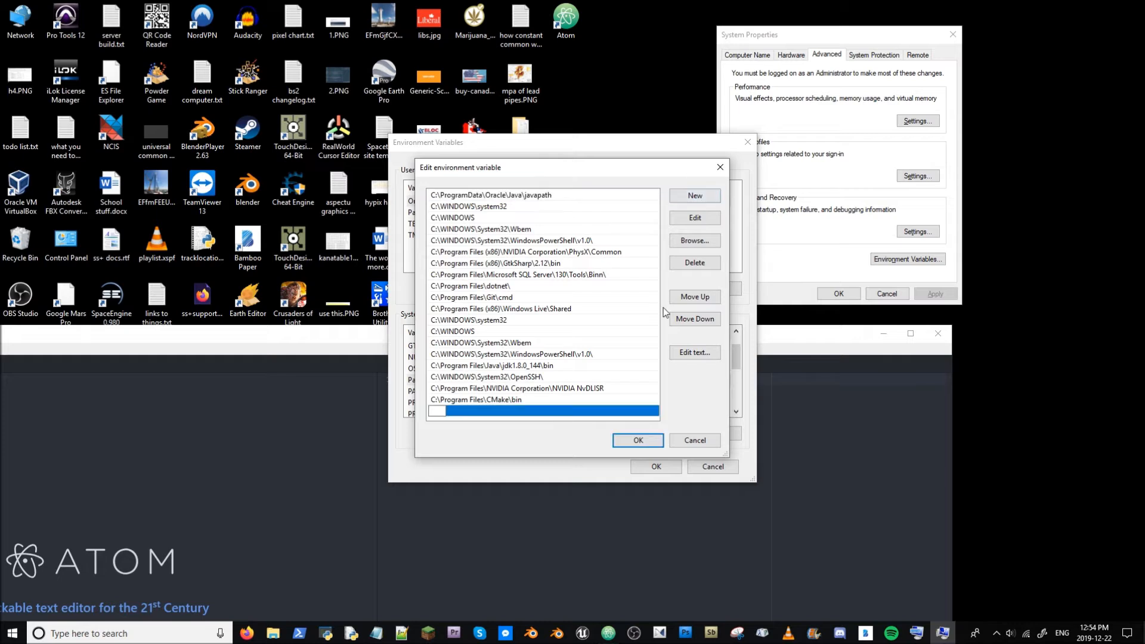
click(707, 241)
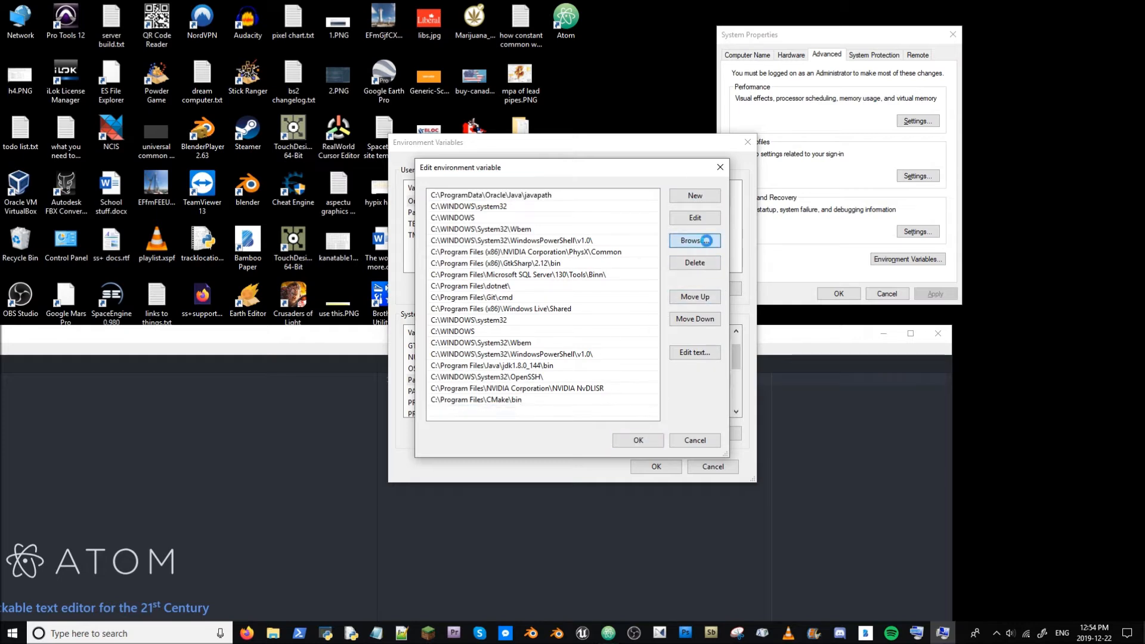
drag(659, 310, 660, 357)
scroll(506, 322, up, 5)
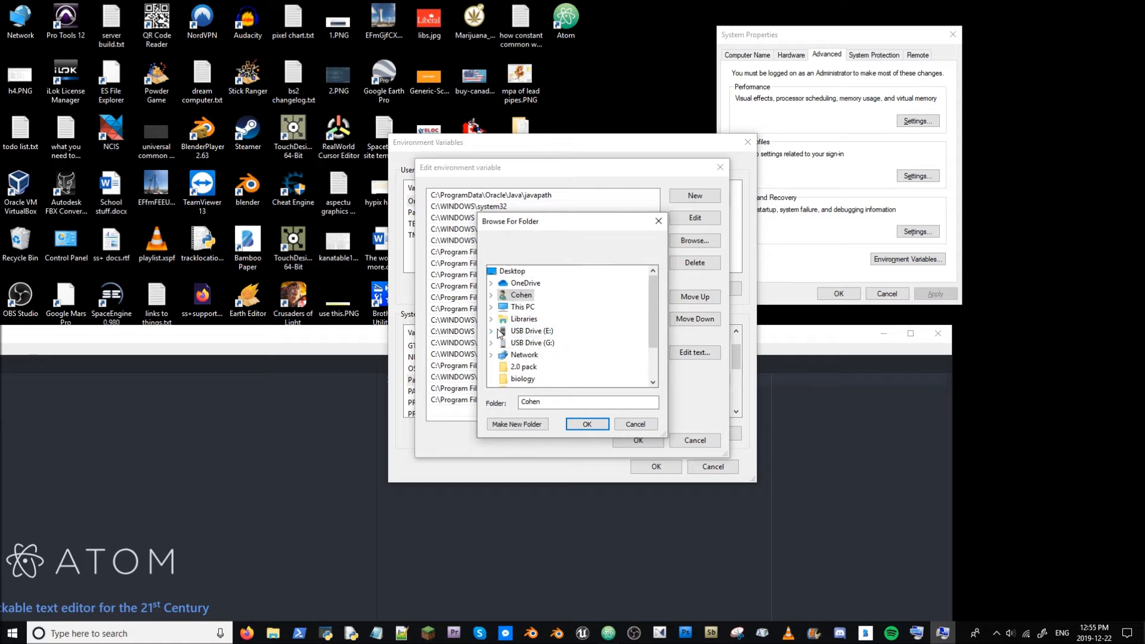
scroll(513, 322, down, 1)
scroll(517, 322, down, 1)
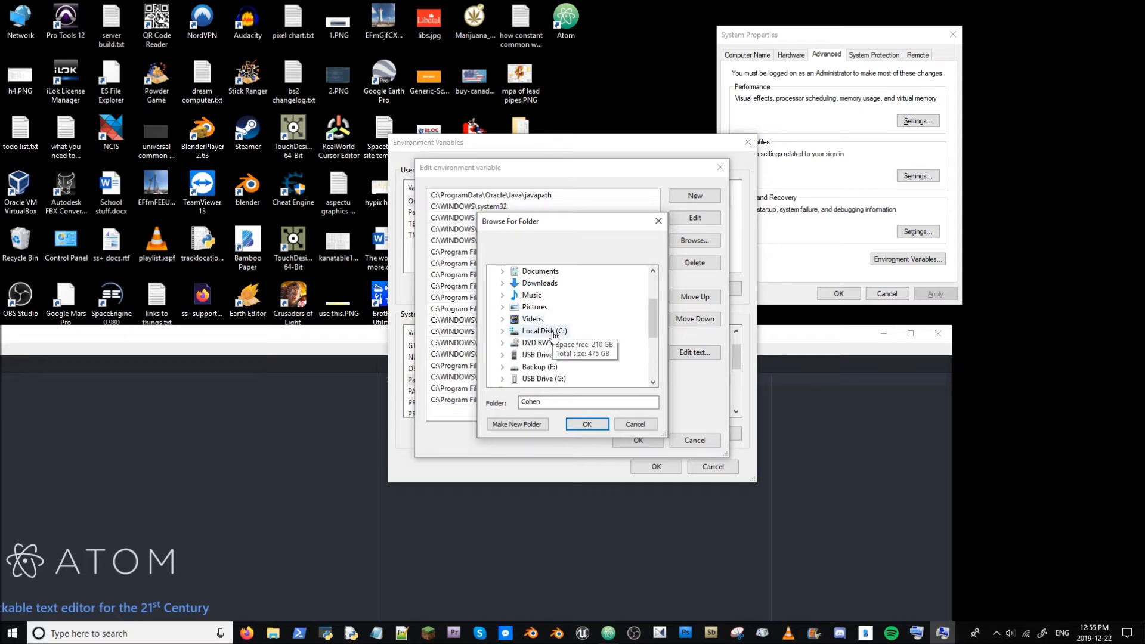
click(503, 332)
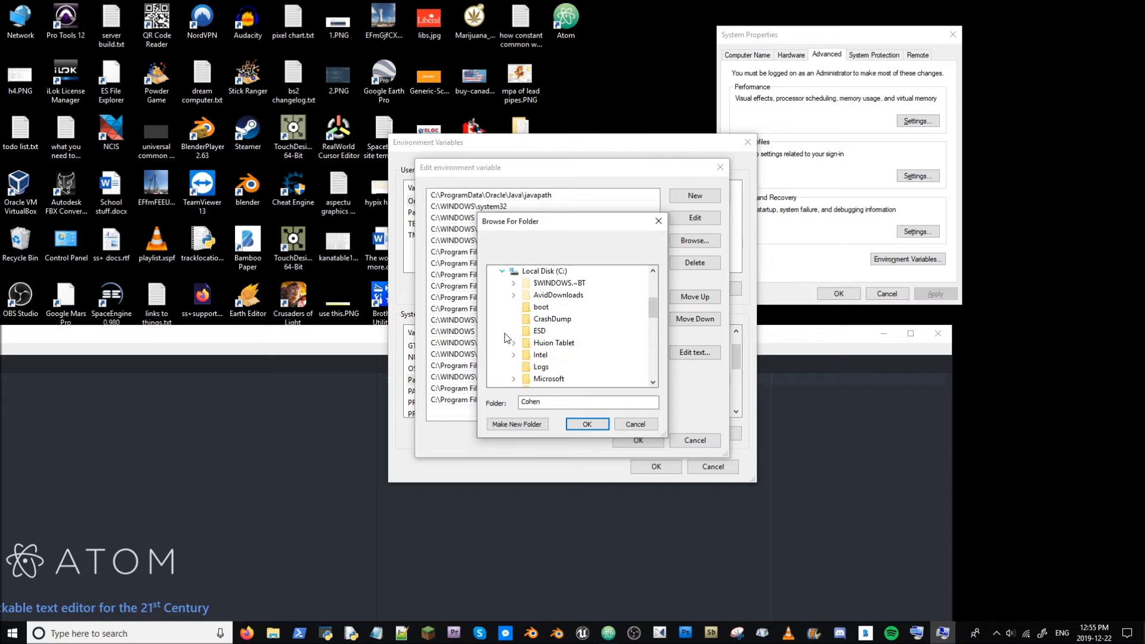
scroll(587, 336, down, 3)
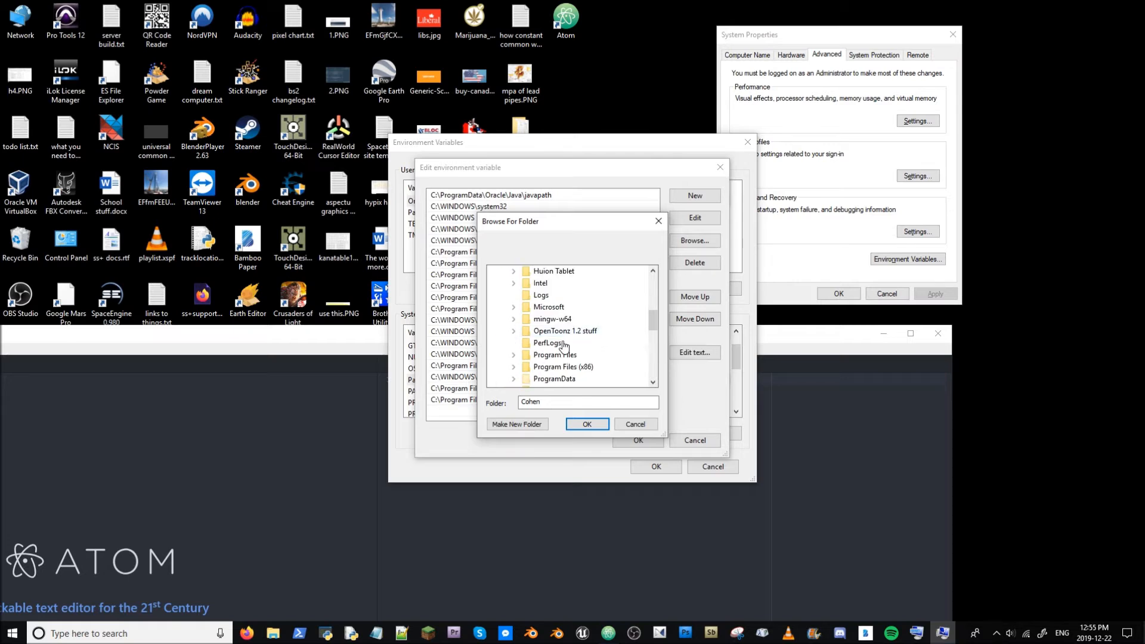
click(517, 320)
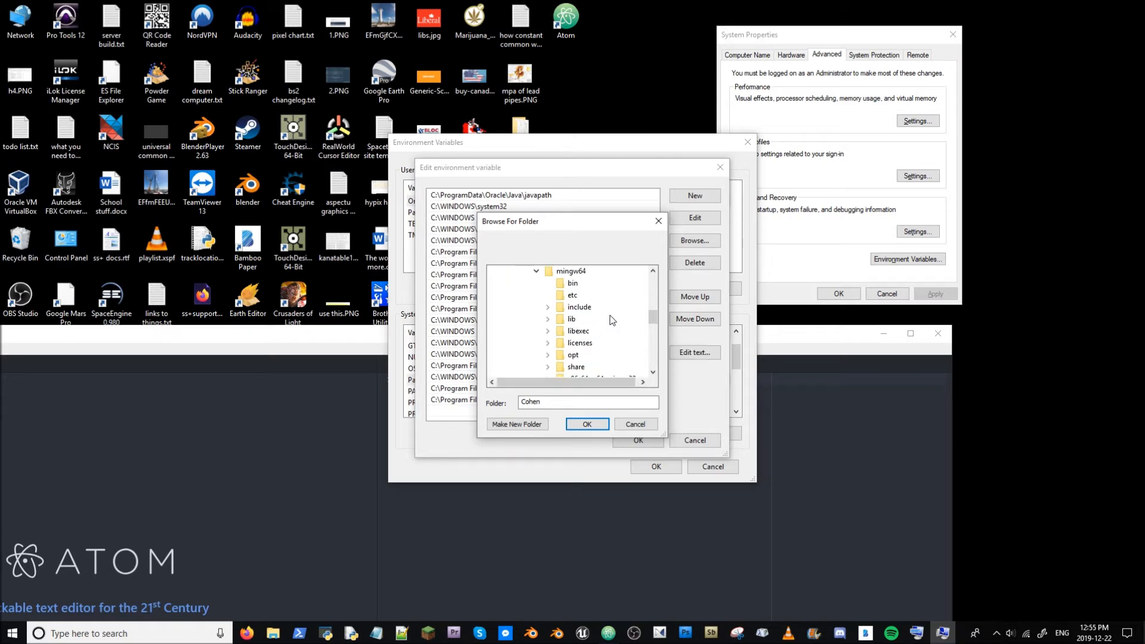
scroll(617, 314, down, 1)
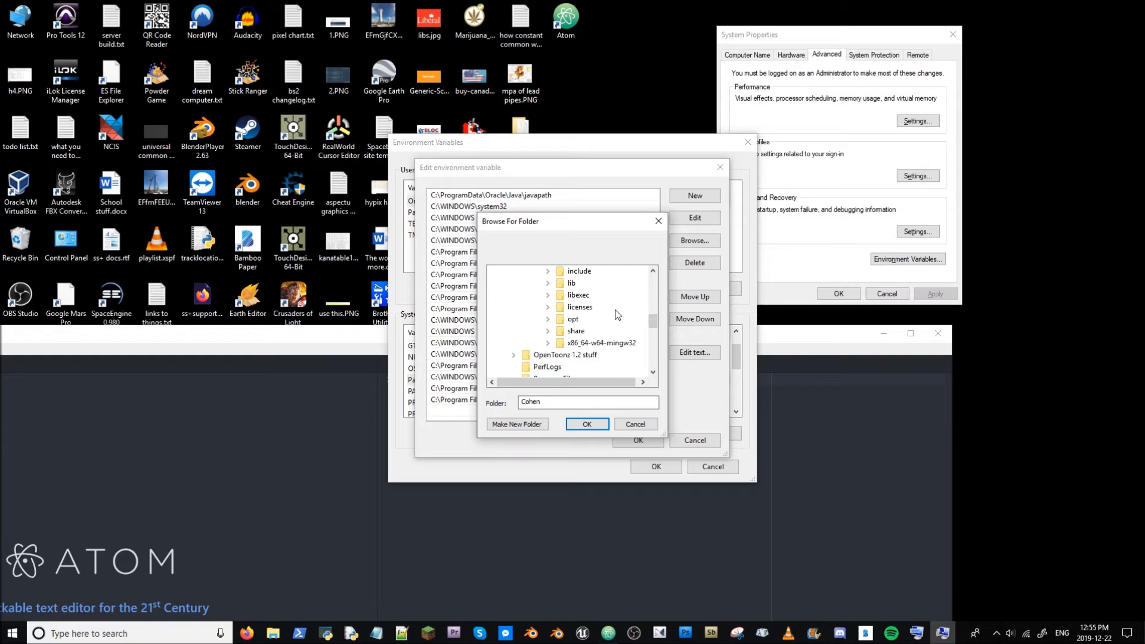
scroll(617, 314, up, 1)
- Browse in File Explorer to the mingw64 bin folder under C:\mingw-w64\x86_64-8.1.0-posix-seh-rt_v6-rev0 to check its contents
click(274, 634)
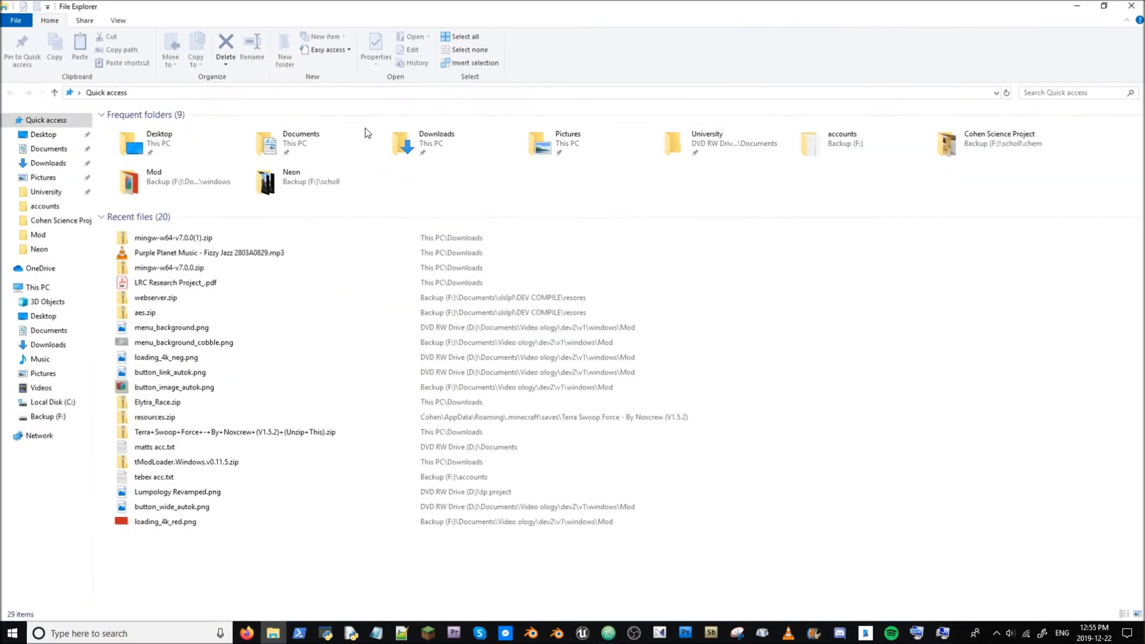
click(49, 402)
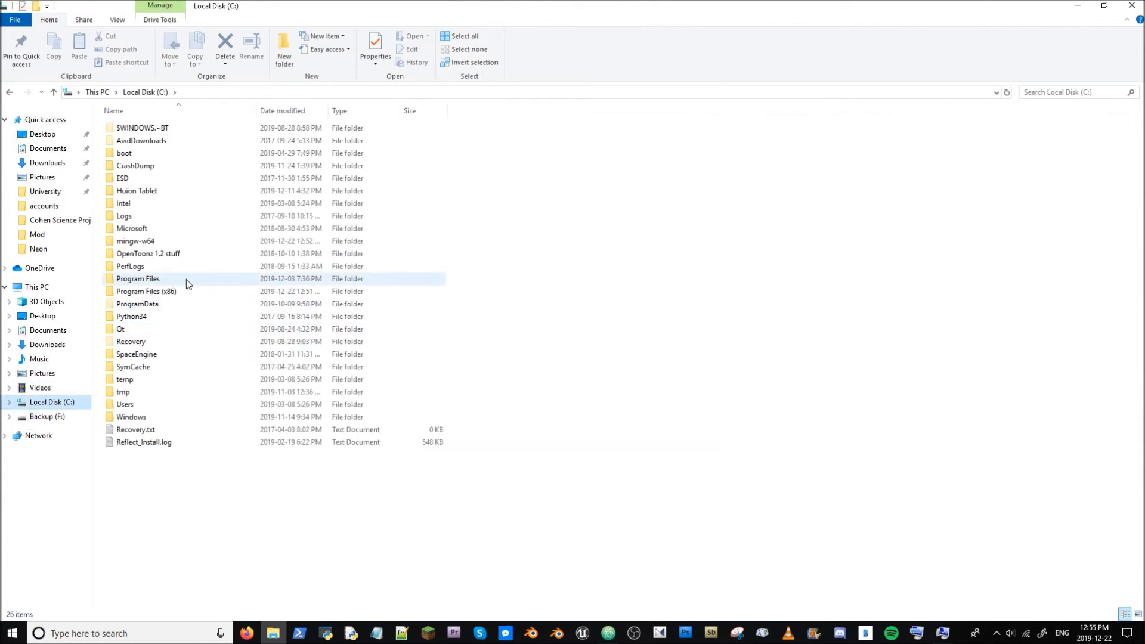
double_click(136, 241)
double_click(138, 128)
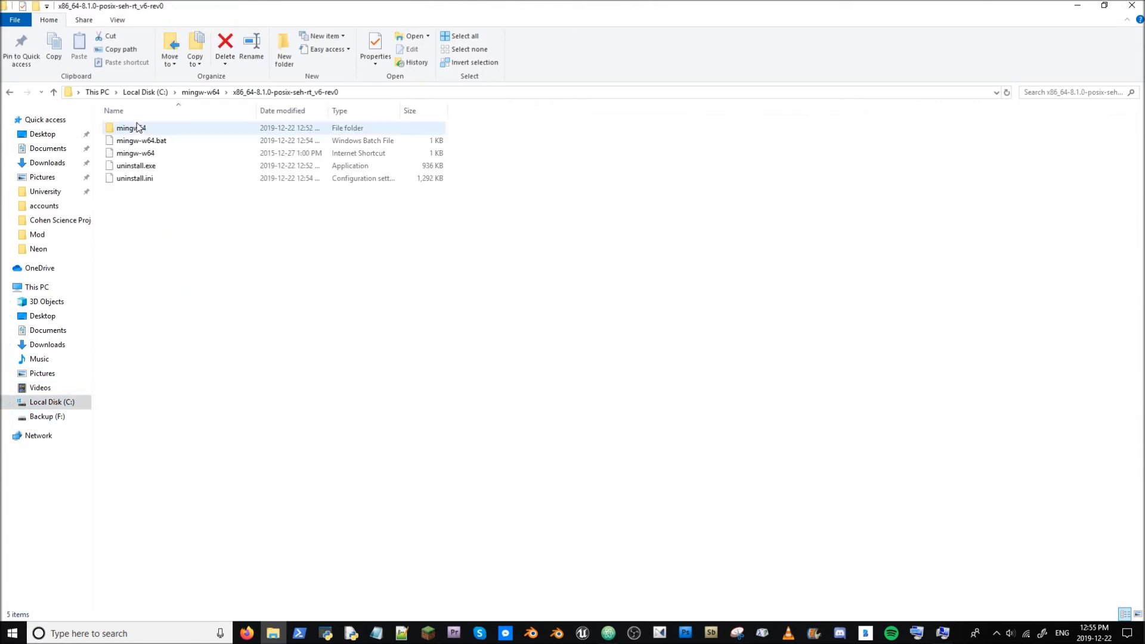
double_click(138, 130)
double_click(141, 131)
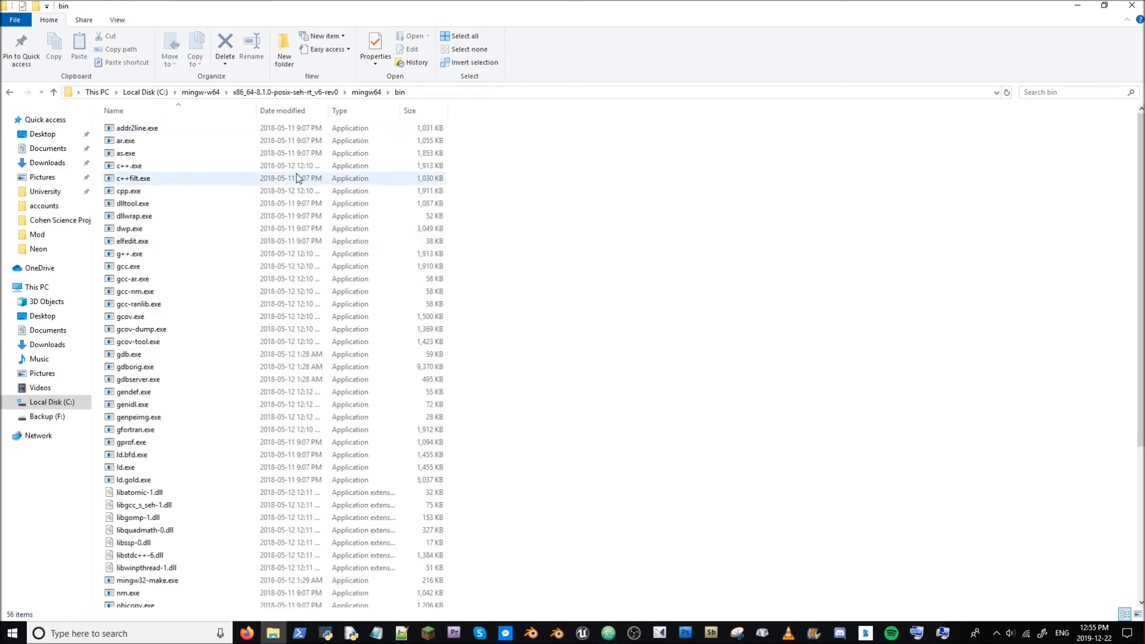
click(442, 94)
- Choose the mingw64 bin folder as the new Path entry and confirm all the environment dialogs
drag(756, 5, 0, 281)
click(573, 283)
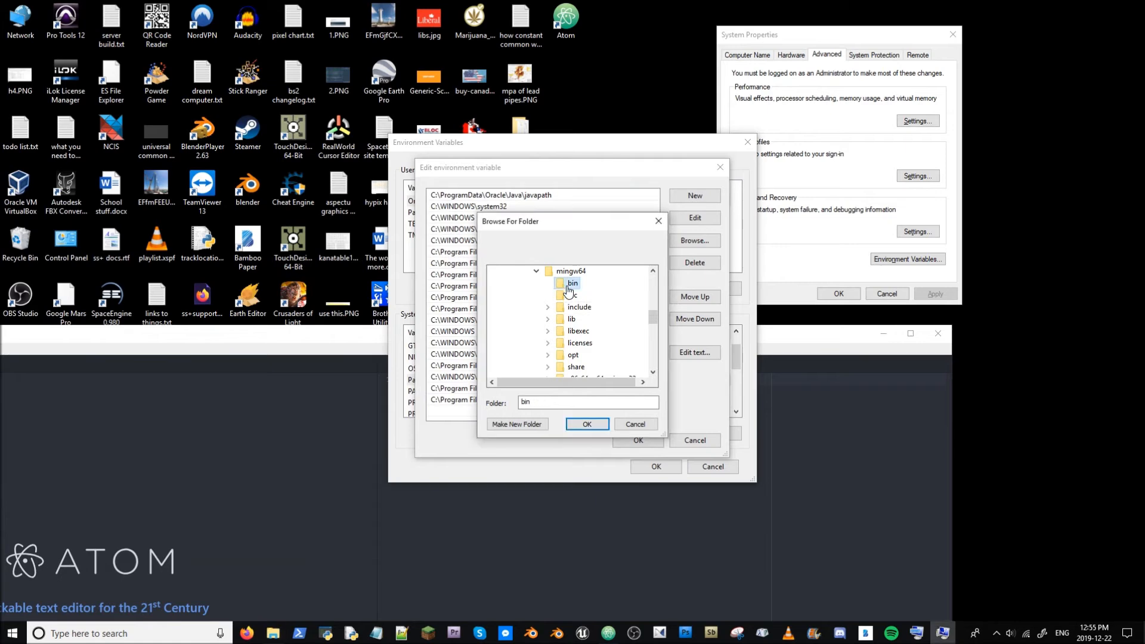
click(586, 425)
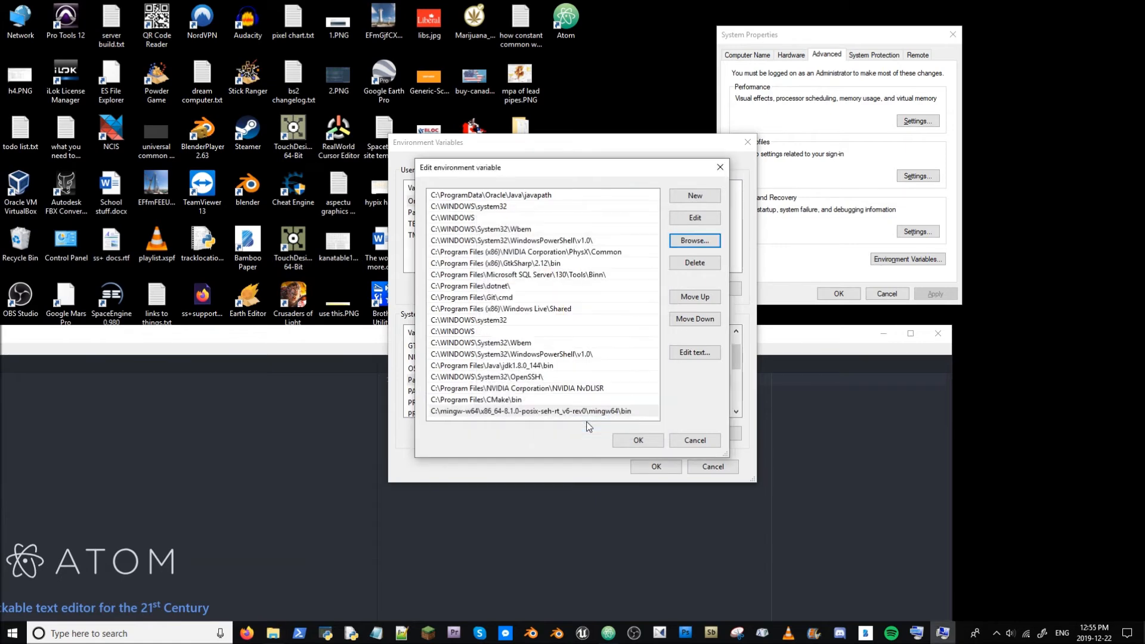
click(643, 441)
click(656, 466)
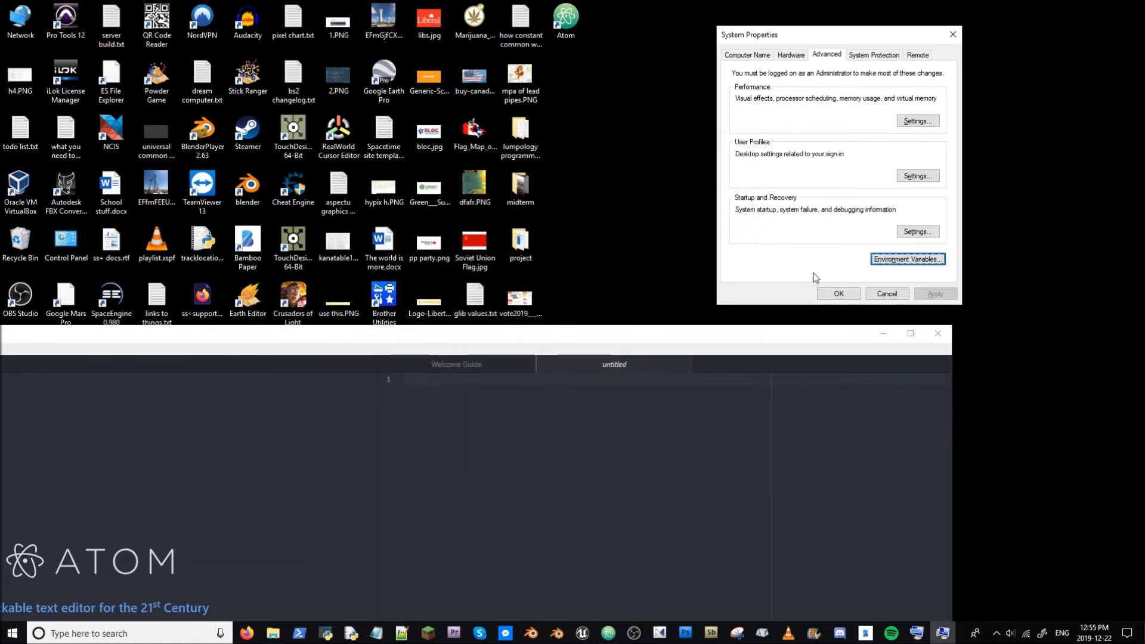
click(839, 294)
- Open a PowerShell window in the Documents folder
drag(711, 334, 991, 0)
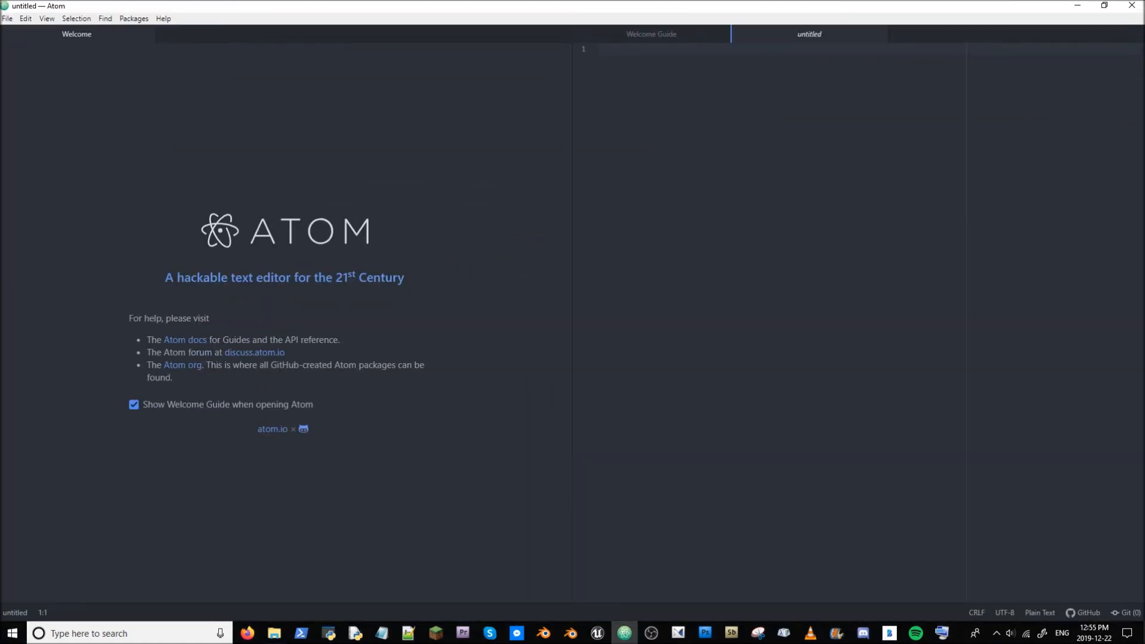
click(275, 634)
drag(113, 258, 886, 1)
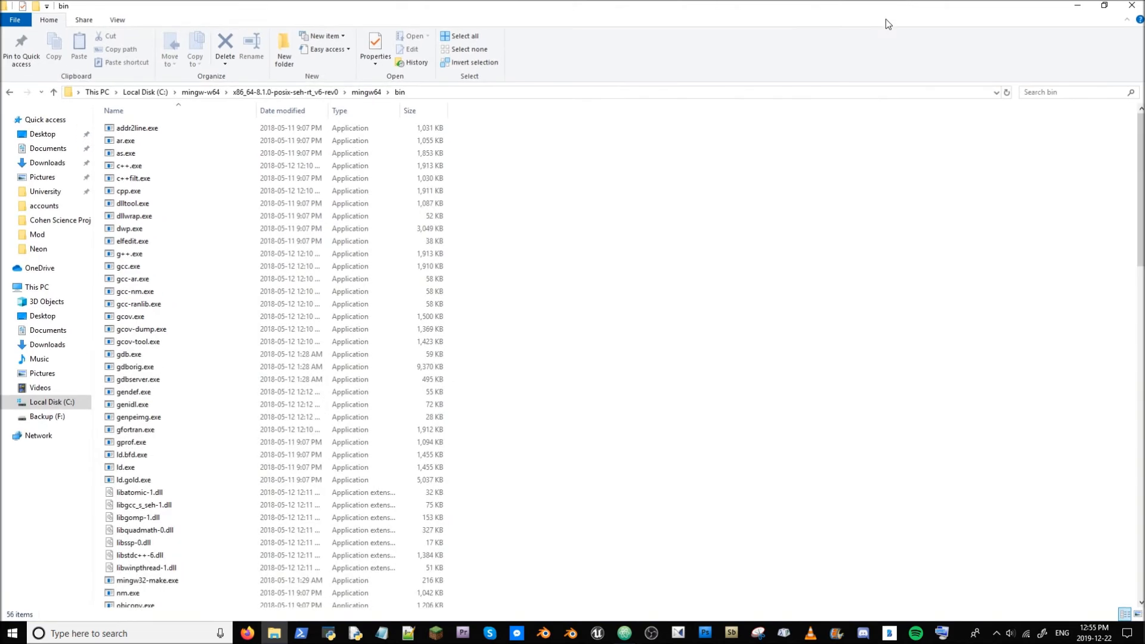
click(22, 315)
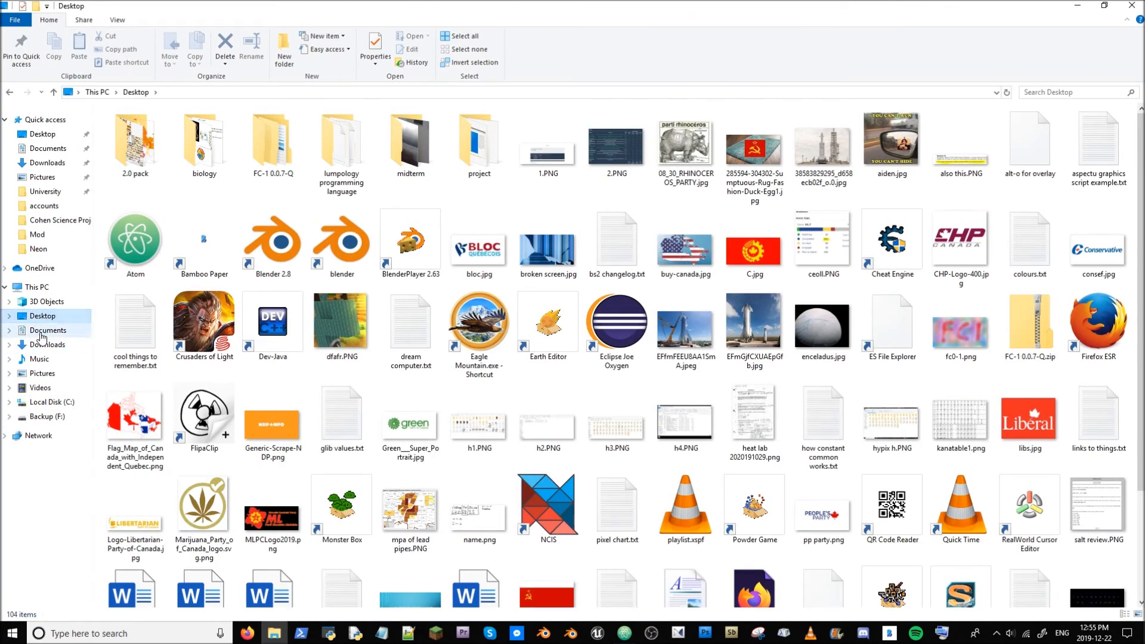
click(41, 332)
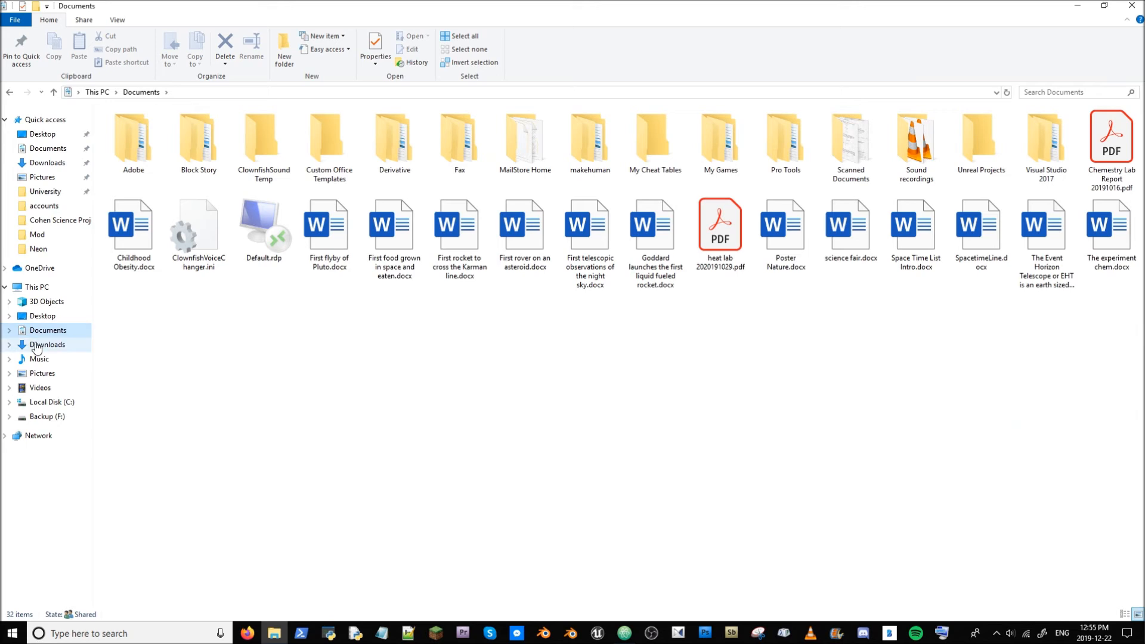
right_click(352, 364)
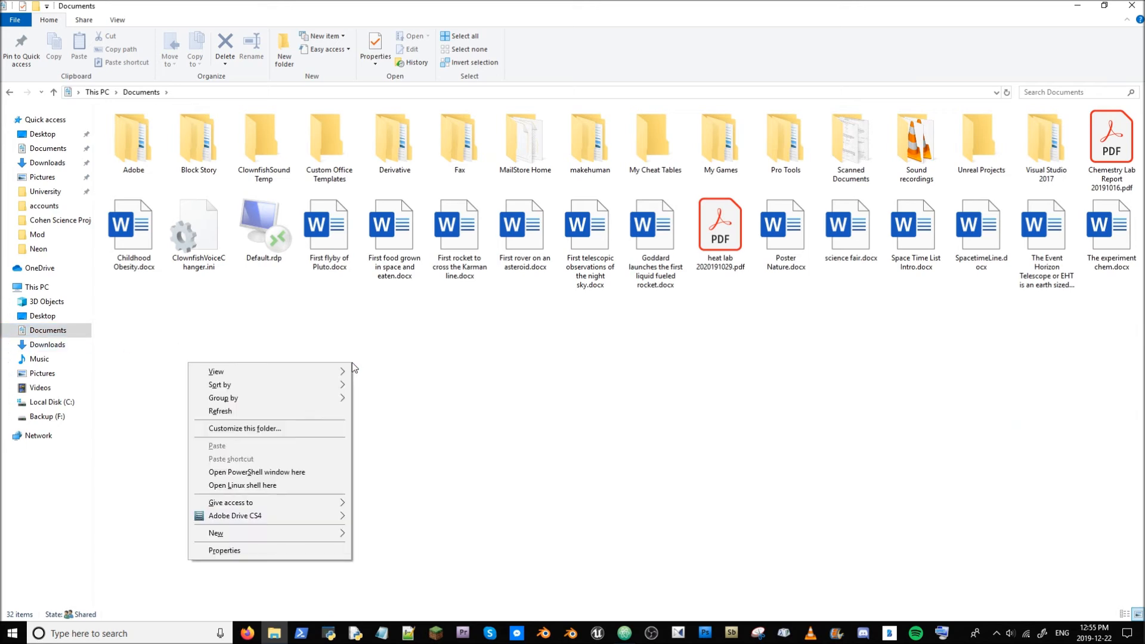
click(321, 471)
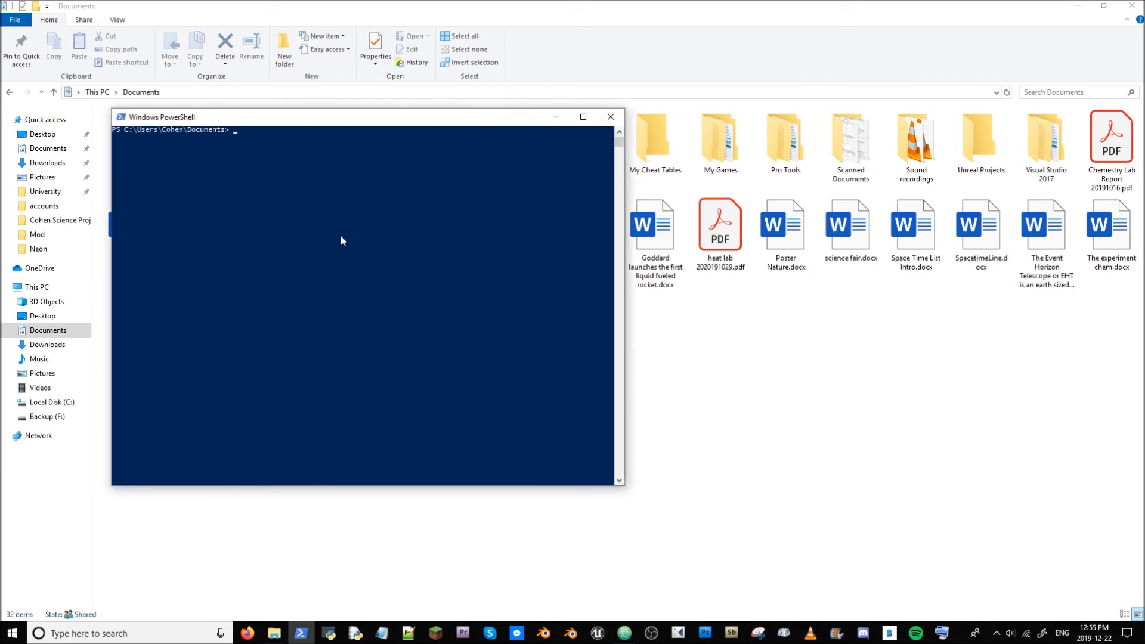
- Run gcc, c++ and g++ in PowerShell to verify the compilers are found
text(gcc)
key(Return)
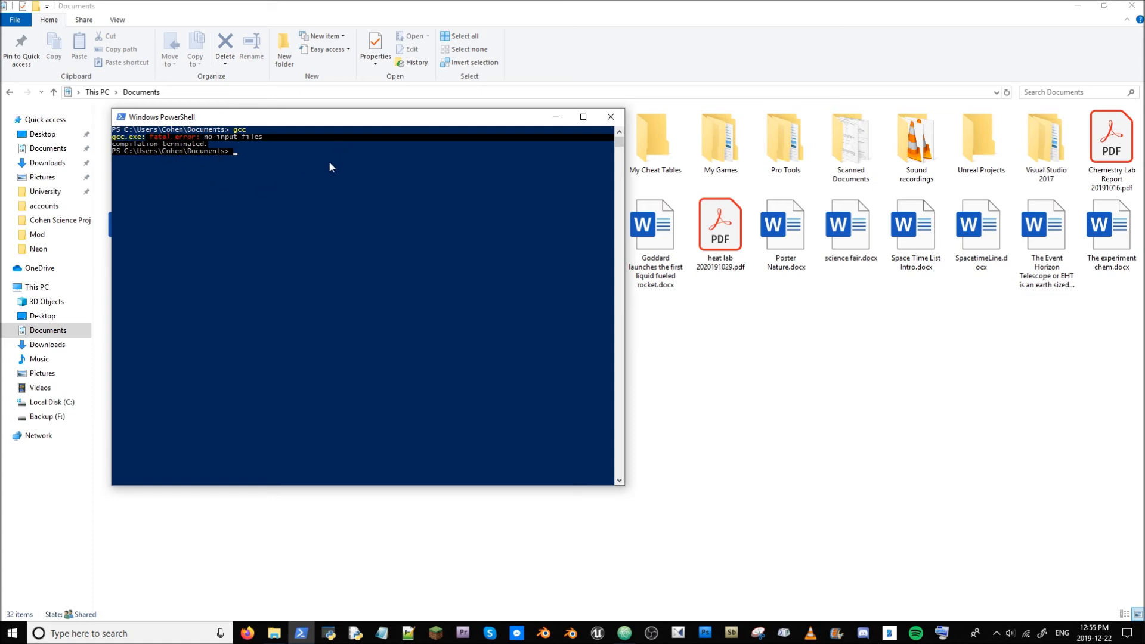
text(c++)
key(Return)
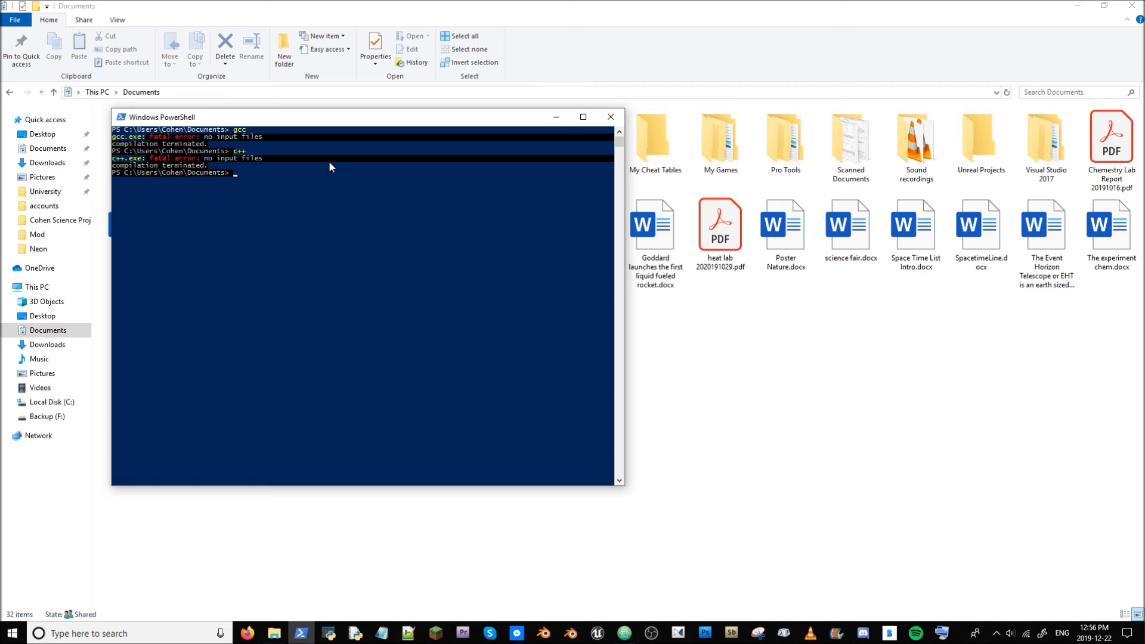
text(g++)
key(Return)
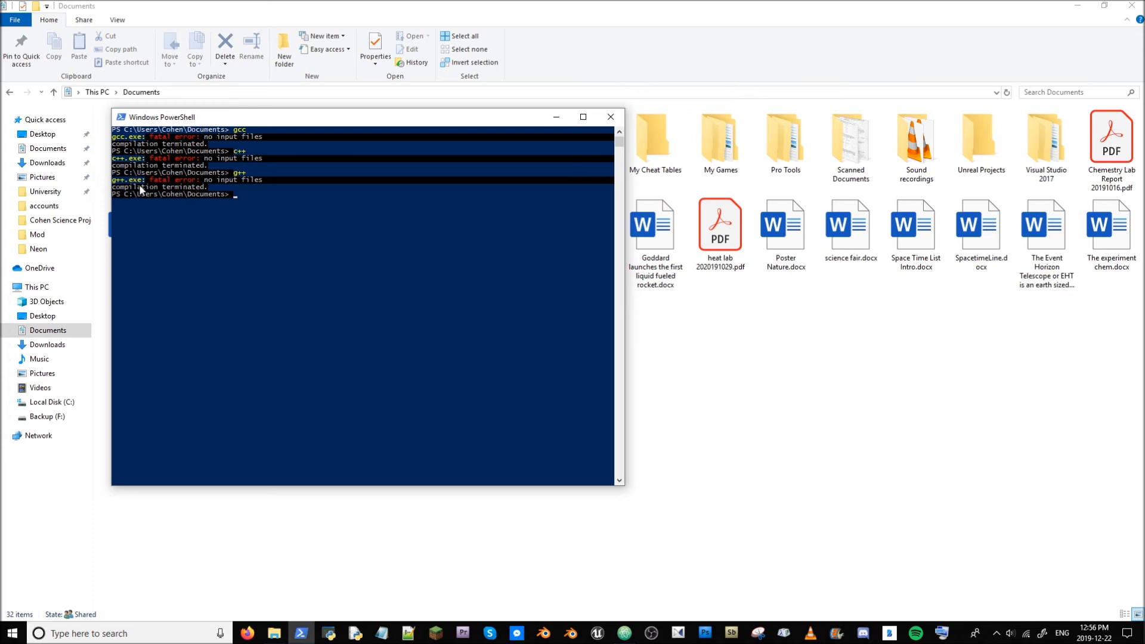
drag(113, 189, 160, 192)
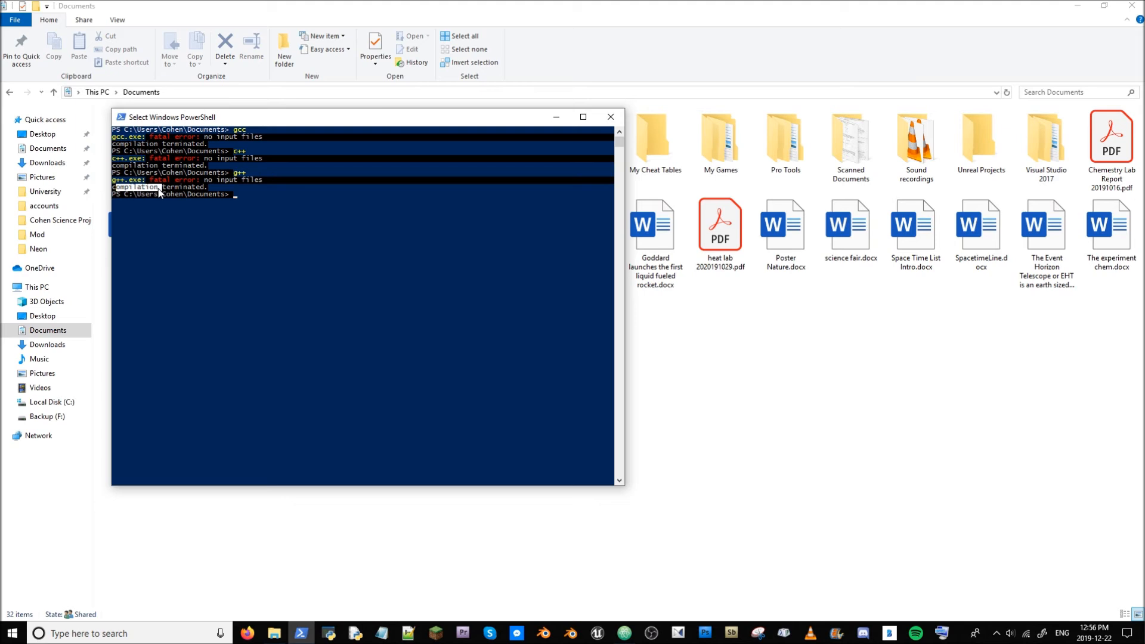